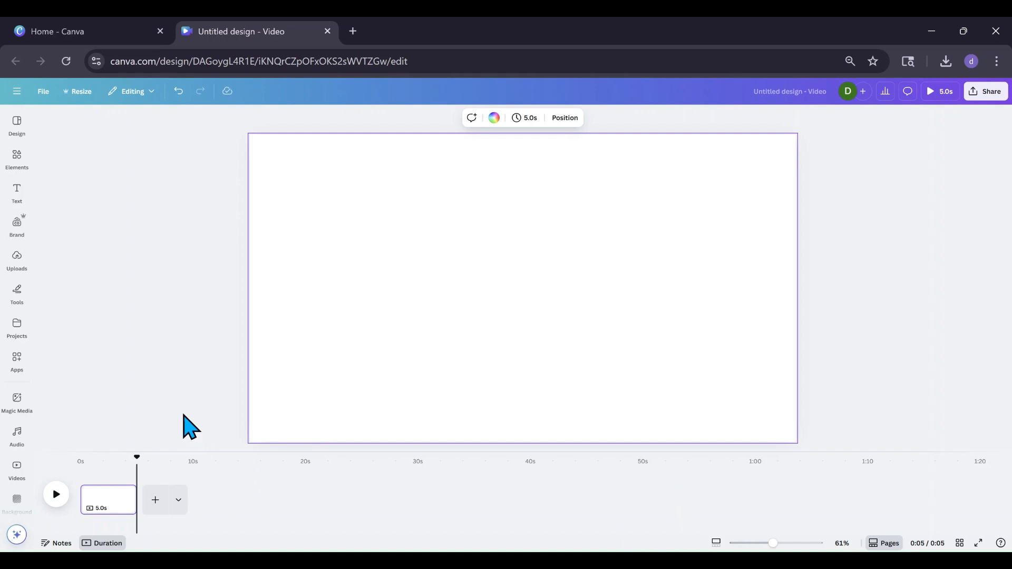
Add the uploaded puppy photo to the page and enlarge it near the centre
{"action": "left_click", "coordinate": [16, 264]}
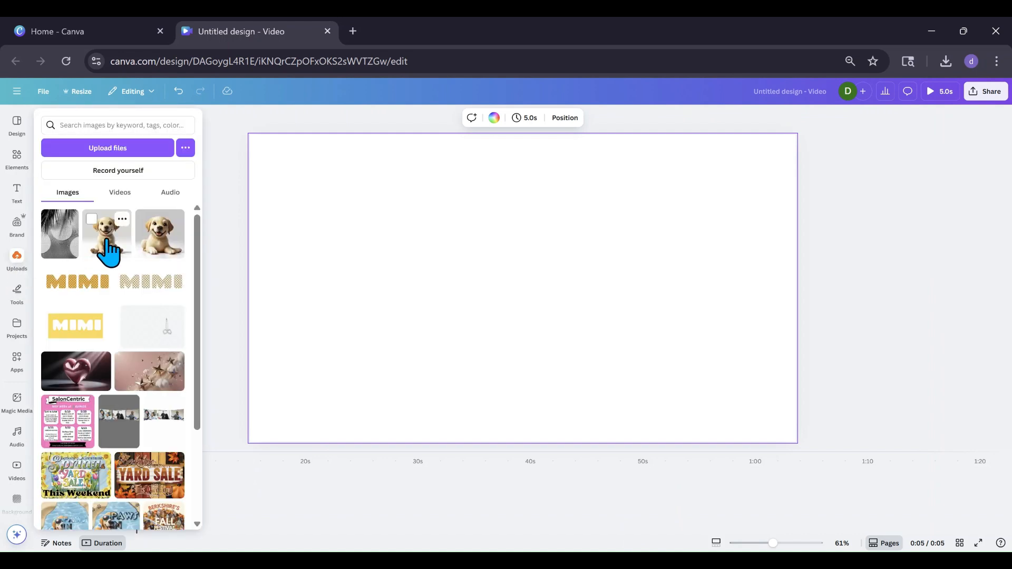
{"action": "left_click", "coordinate": [108, 251]}
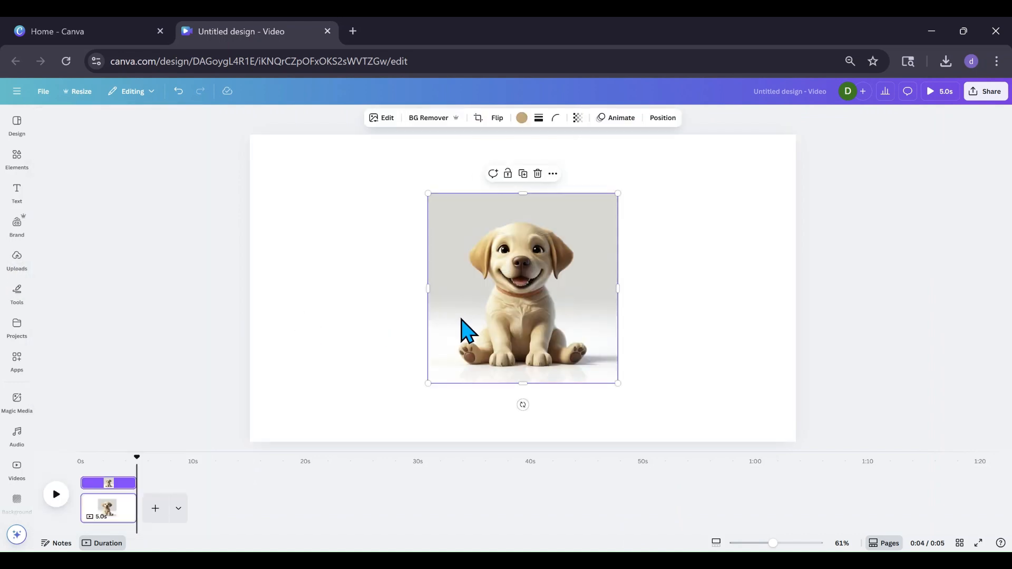
{"action": "mouse_move", "coordinate": [463, 319]}
{"action": "left_mouse_down"}
{"action": "mouse_move", "coordinate": [433, 328]}
{"action": "mouse_move", "coordinate": [471, 328]}
{"action": "mouse_move", "coordinate": [468, 318]}
{"action": "left_mouse_up"}
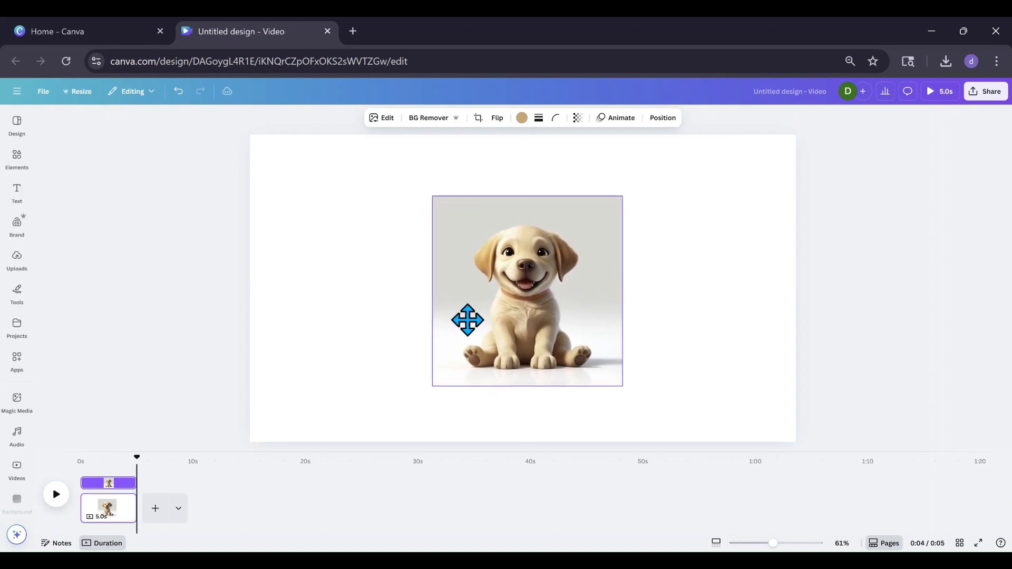
{"action": "left_click_drag", "start_coordinate": [632, 399], "coordinate": [650, 417]}
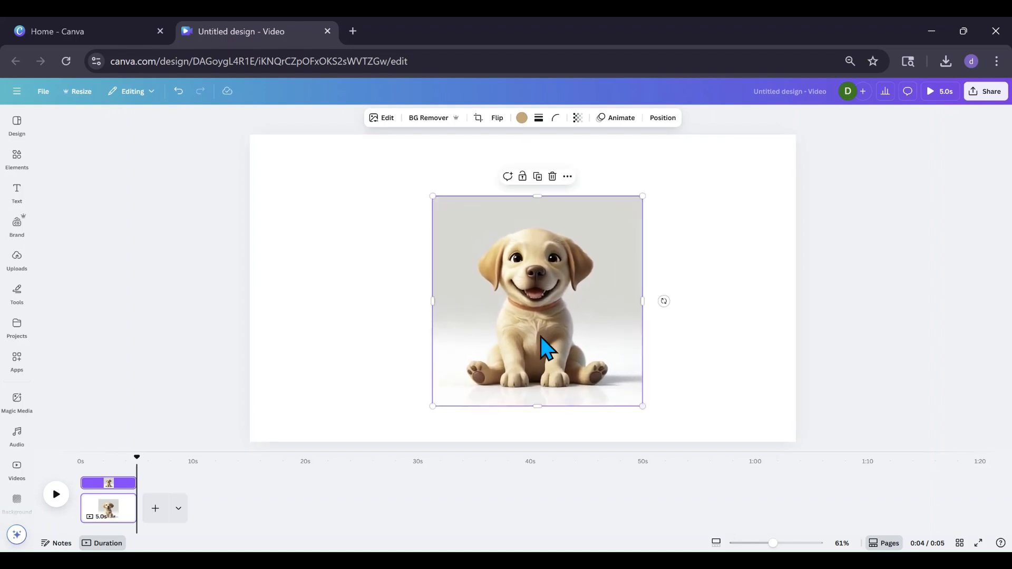
{"action": "left_click_drag", "start_coordinate": [433, 196], "coordinate": [375, 182]}
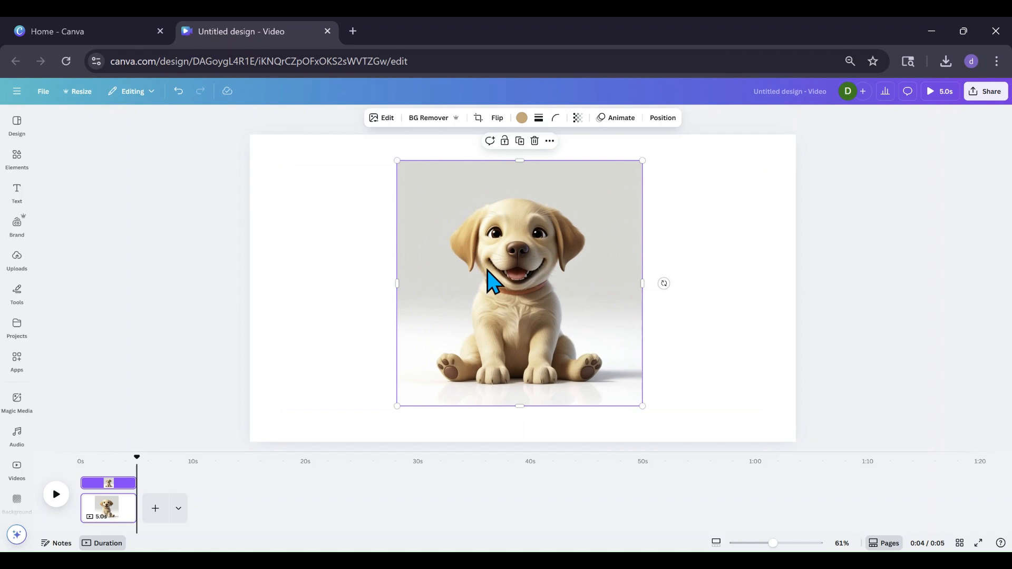
{"action": "left_click_drag", "start_coordinate": [486, 267], "coordinate": [488, 278]}
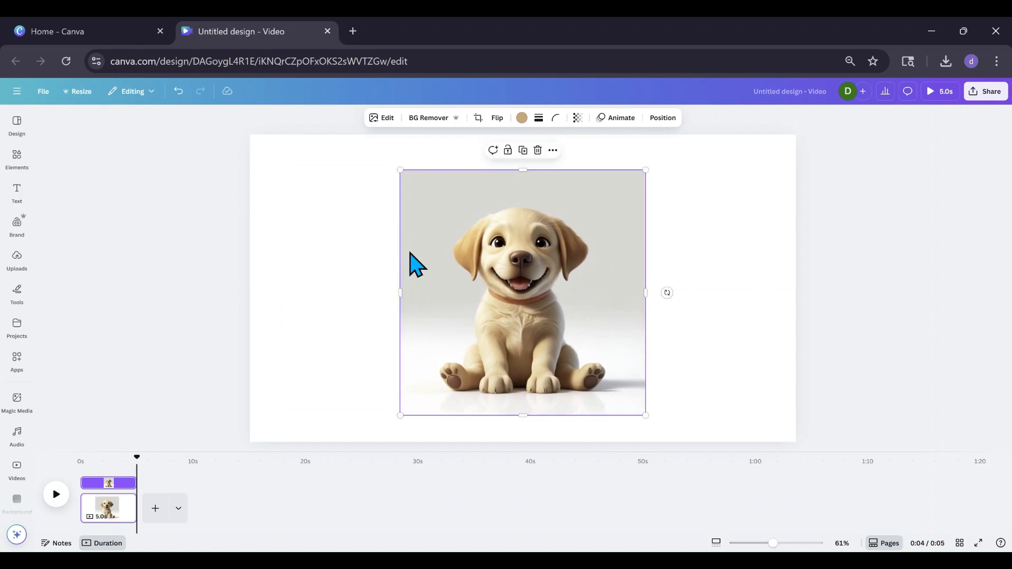
Remove the puppy image's background with BG Remover
{"action": "left_click", "coordinate": [428, 118]}
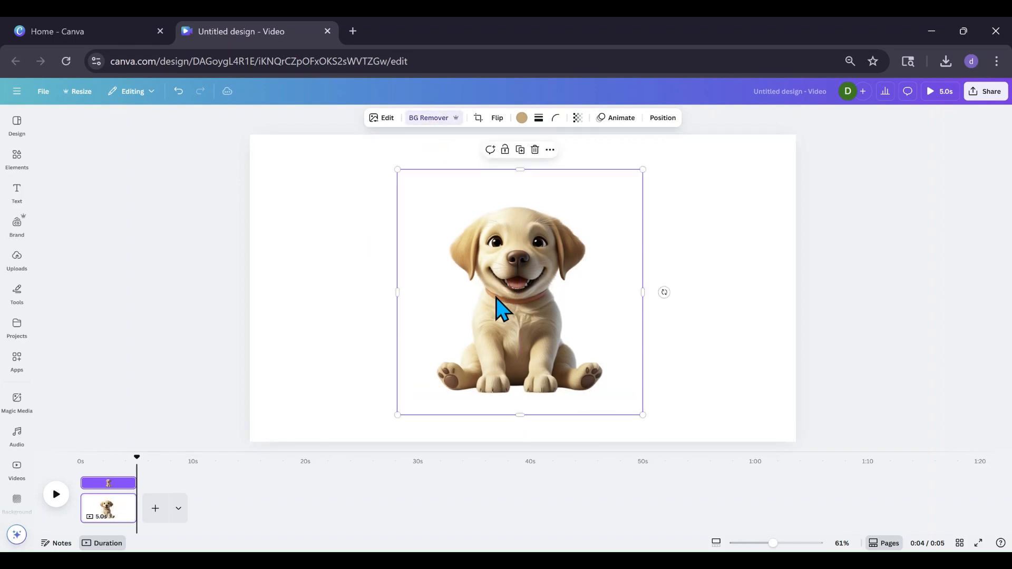
{"action": "left_click_drag", "start_coordinate": [495, 297], "coordinate": [495, 298]}
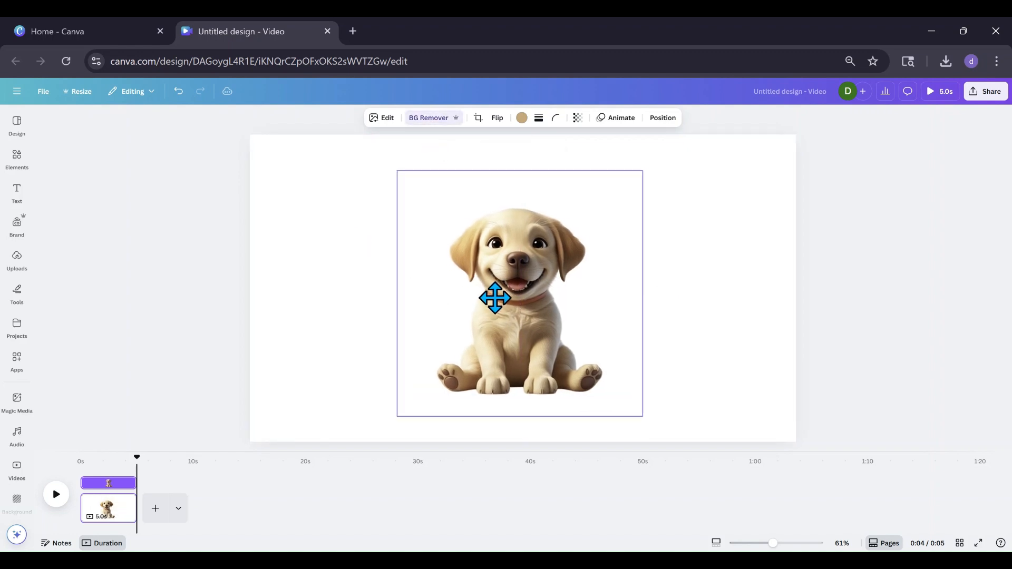
Set the page background colour to Light blue #38b6ff
{"action": "left_click", "coordinate": [326, 237]}
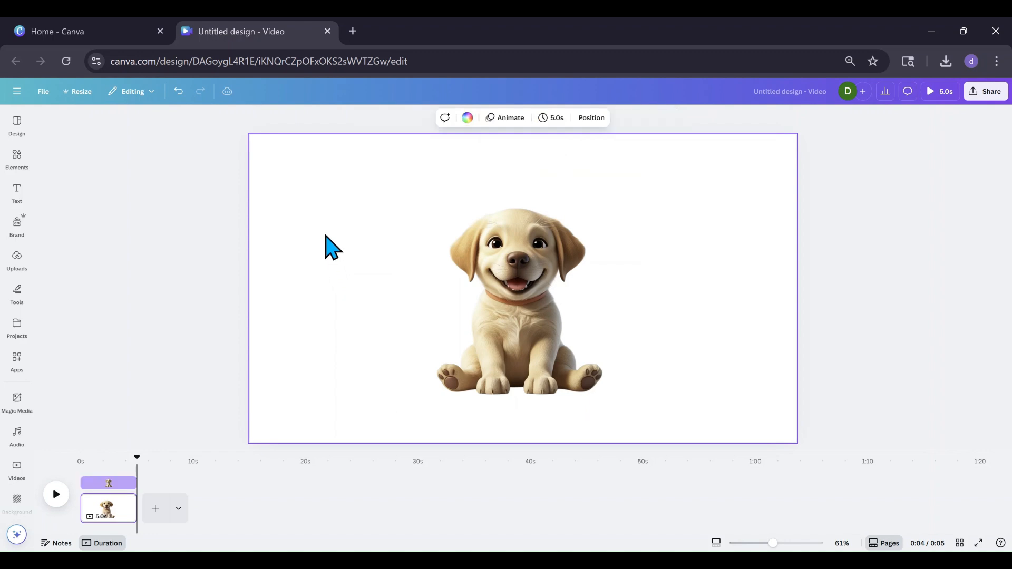
{"action": "left_click", "coordinate": [466, 119]}
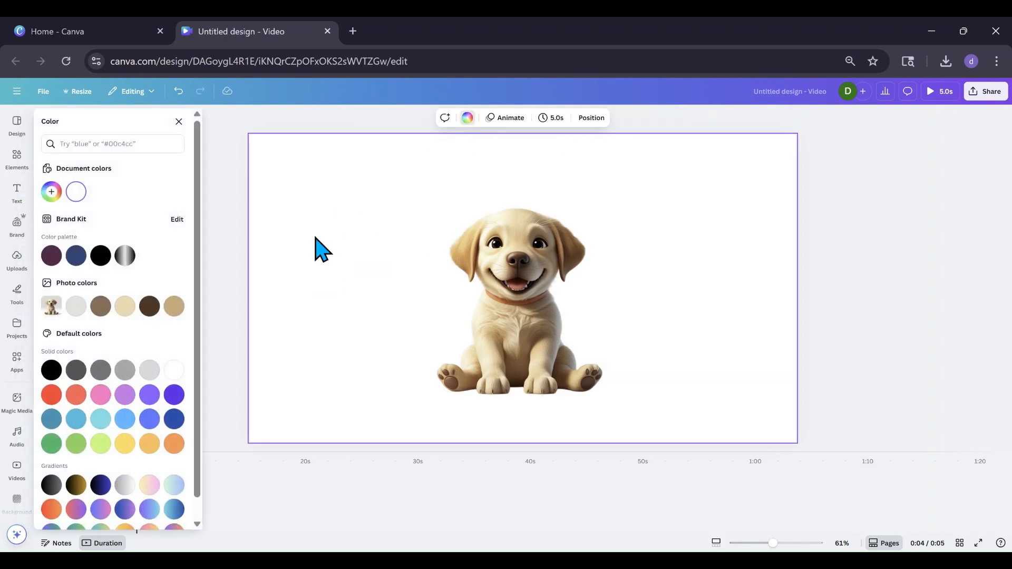
{"action": "left_click", "coordinate": [125, 419]}
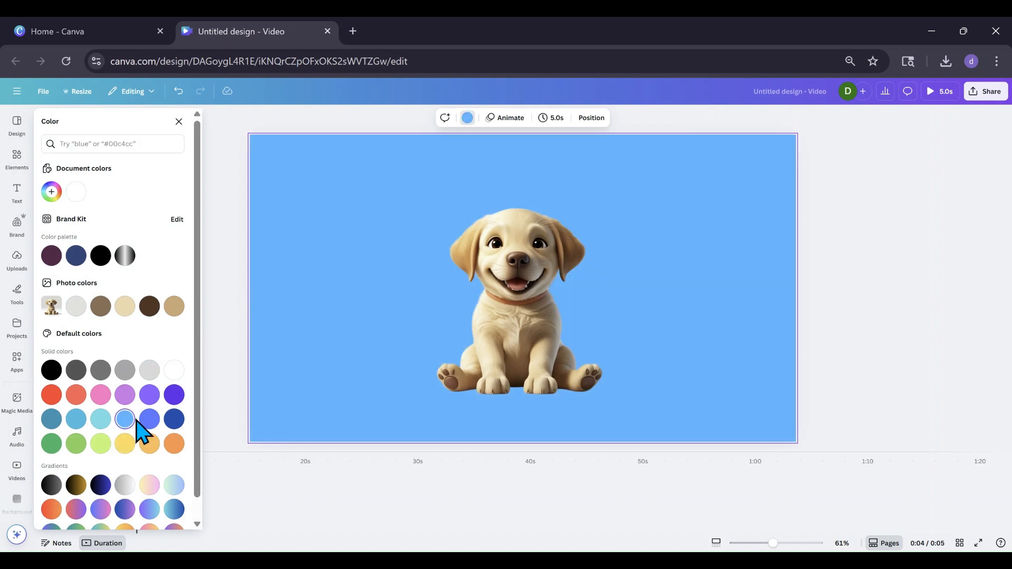
Apply an Outline shadow effect to the puppy image and set its size to 100
{"action": "left_click", "coordinate": [545, 335]}
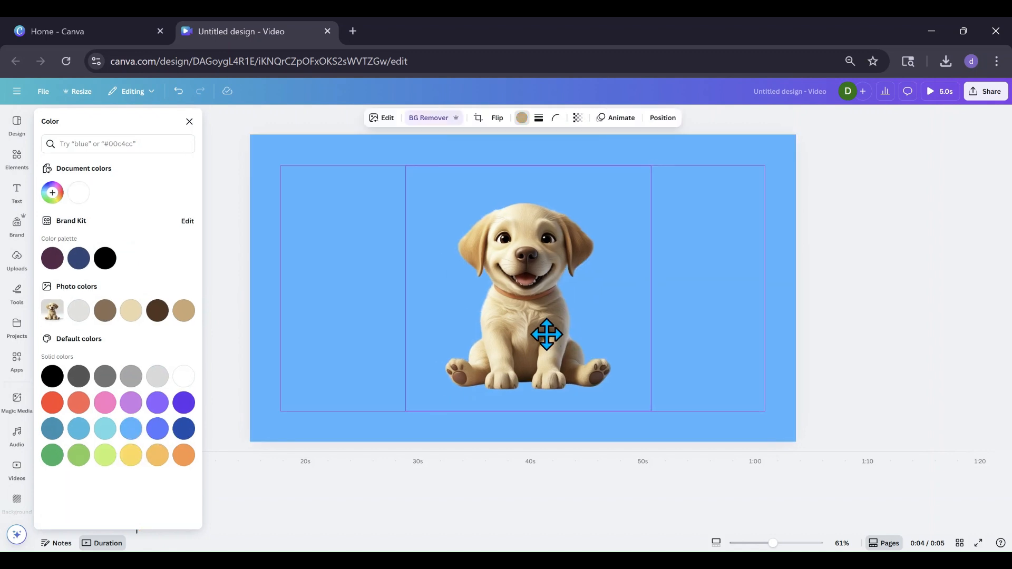
{"action": "left_click", "coordinate": [380, 304]}
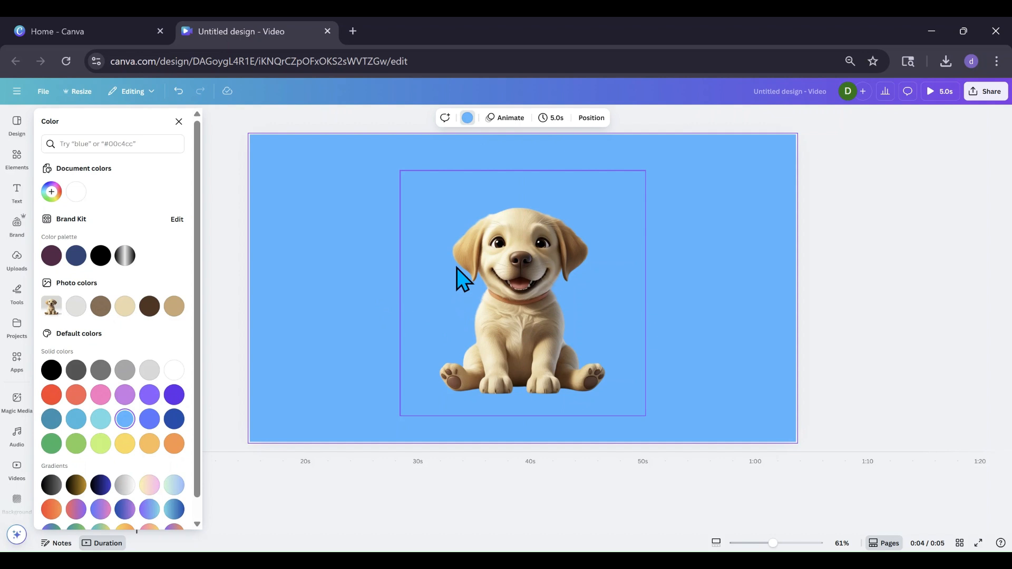
{"action": "left_click", "coordinate": [493, 278]}
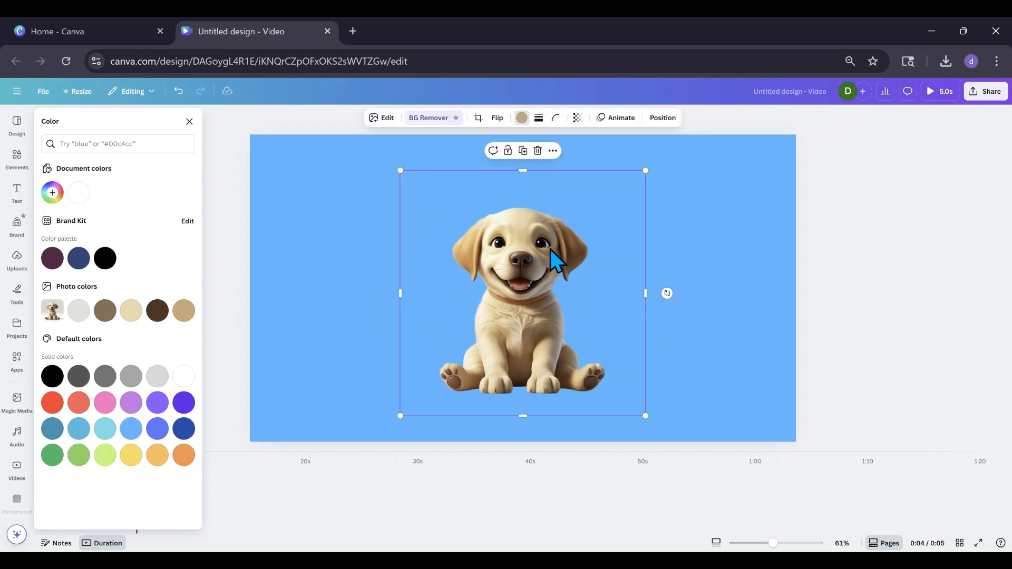
{"action": "left_click", "coordinate": [380, 122]}
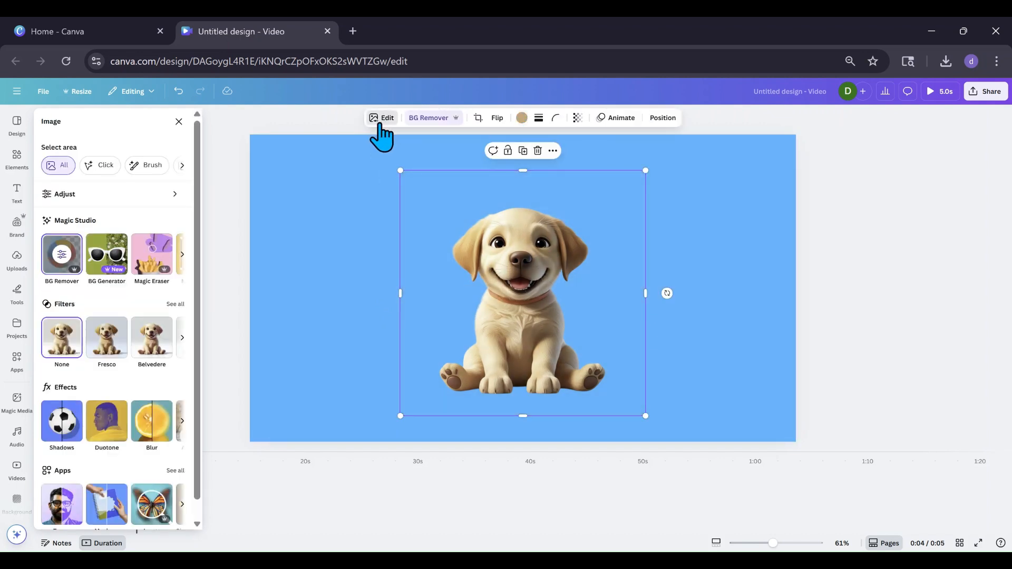
{"action": "left_click", "coordinate": [62, 428]}
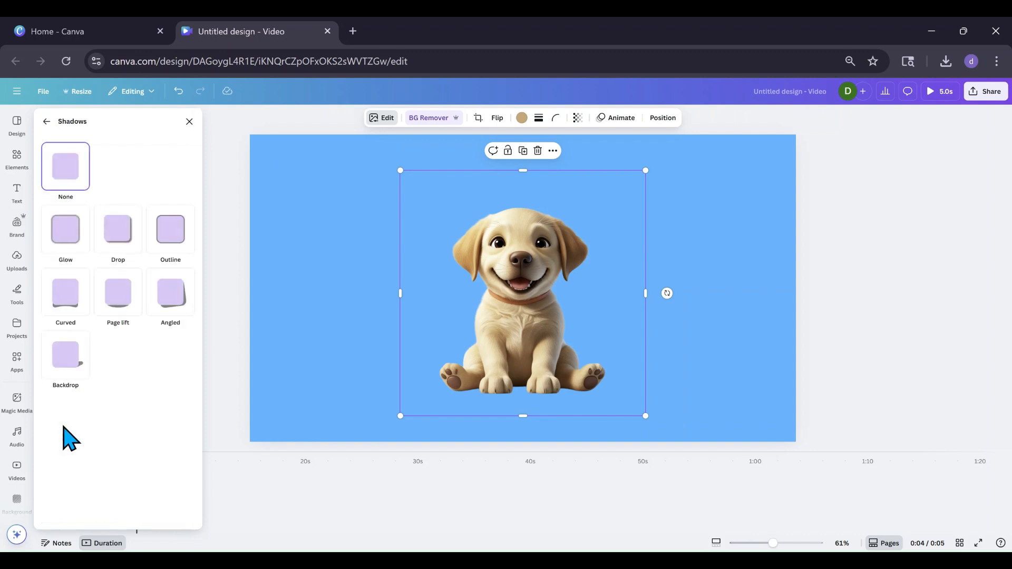
{"action": "left_click", "coordinate": [158, 243]}
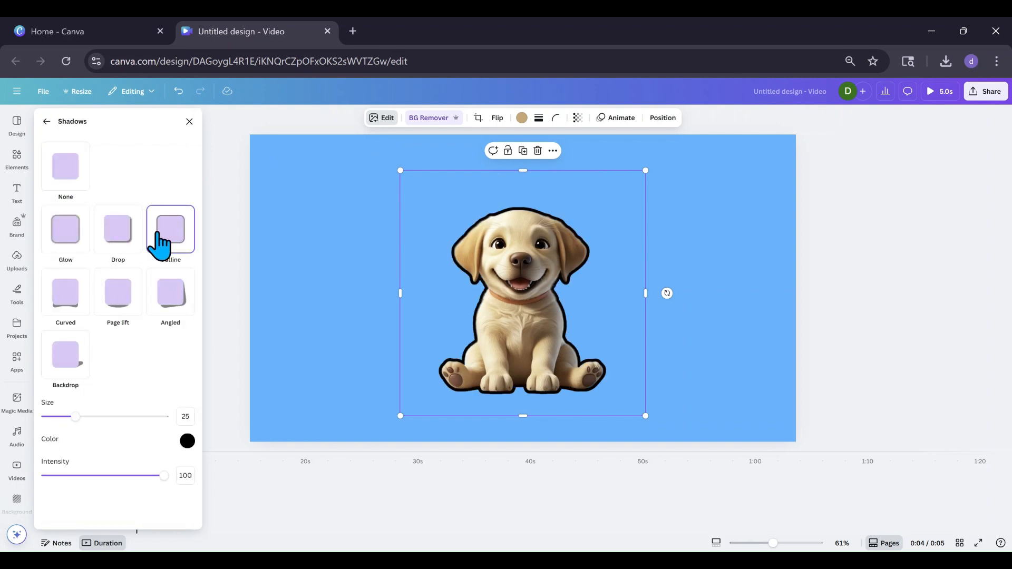
{"action": "left_click_drag", "start_coordinate": [77, 425], "coordinate": [170, 424]}
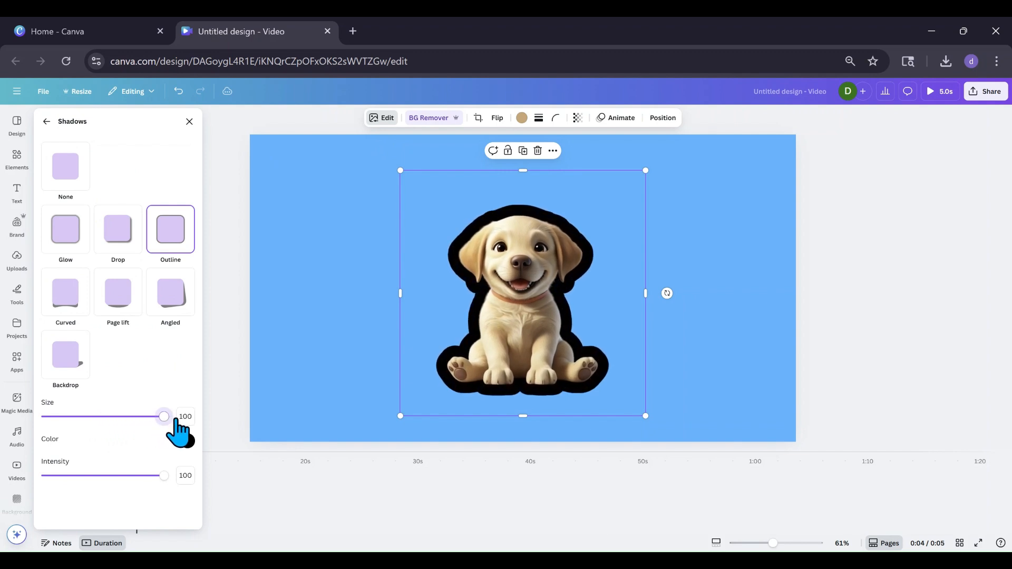
Nudge the puppy image slightly upward on the page
{"action": "left_click_drag", "start_coordinate": [478, 372], "coordinate": [503, 362]}
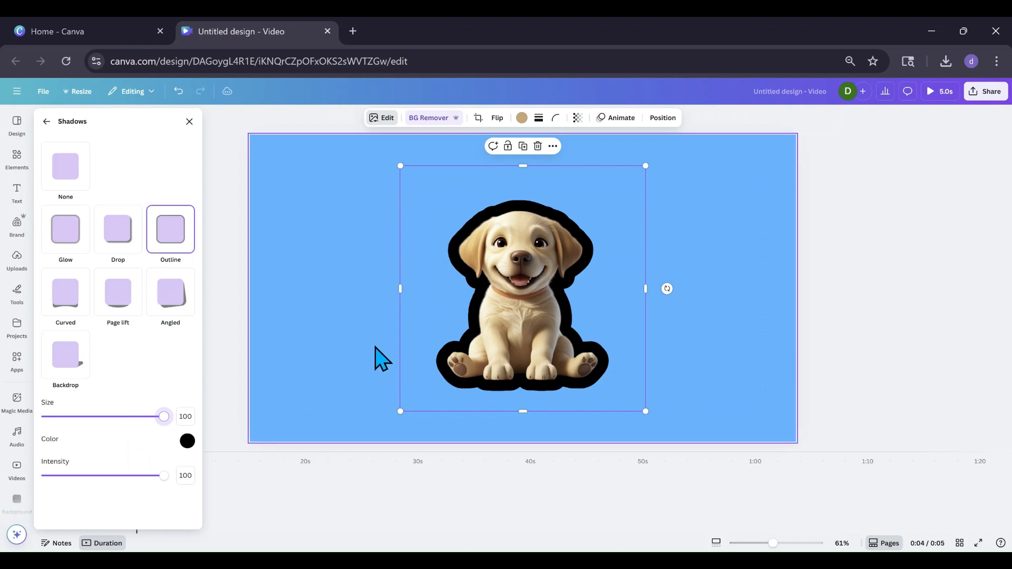
{"action": "left_click", "coordinate": [523, 148]}
{"action": "mouse_move", "coordinate": [501, 283]}
{"action": "left_mouse_down"}
{"action": "mouse_move", "coordinate": [517, 271]}
{"action": "mouse_move", "coordinate": [492, 262]}
{"action": "mouse_move", "coordinate": [519, 264]}
{"action": "mouse_move", "coordinate": [463, 235]}
{"action": "mouse_move", "coordinate": [493, 268]}
{"action": "mouse_move", "coordinate": [515, 223]}
{"action": "mouse_move", "coordinate": [483, 237]}
{"action": "mouse_move", "coordinate": [488, 268]}
{"action": "mouse_move", "coordinate": [493, 235]}
{"action": "mouse_move", "coordinate": [492, 274]}
{"action": "mouse_move", "coordinate": [492, 264]}
{"action": "mouse_move", "coordinate": [533, 267]}
{"action": "mouse_move", "coordinate": [492, 265]}
{"action": "left_mouse_up"}
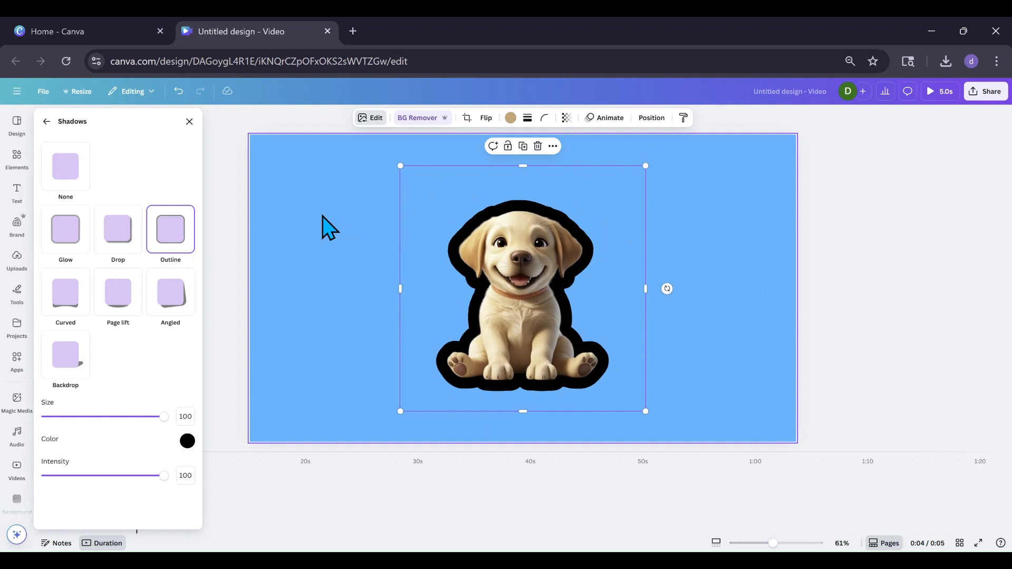
Copy the background's hex code #38B6FF and paste it as the puppy's outline shadow colour
{"action": "left_click", "coordinate": [187, 441]}
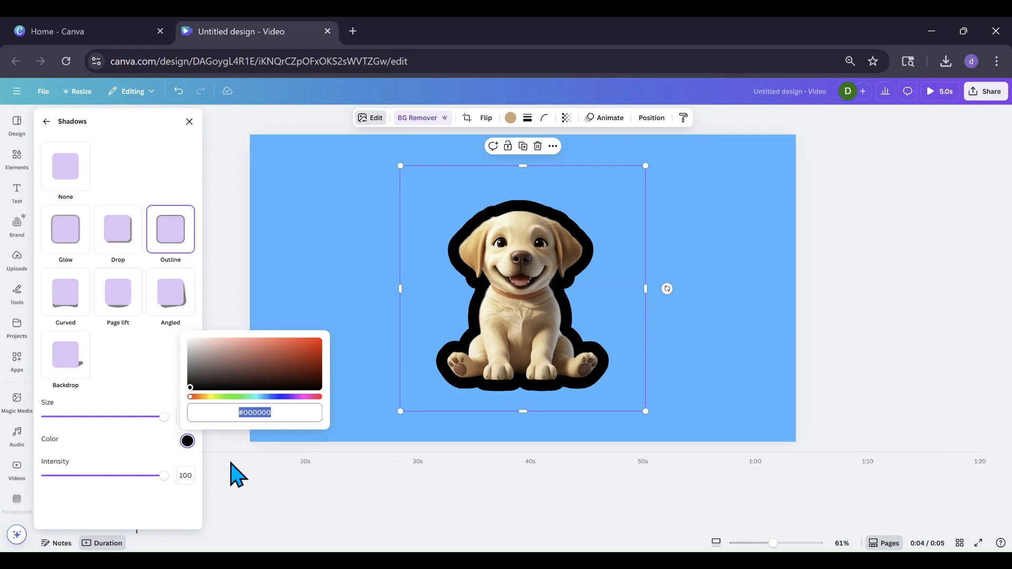
{"action": "left_click", "coordinate": [286, 200]}
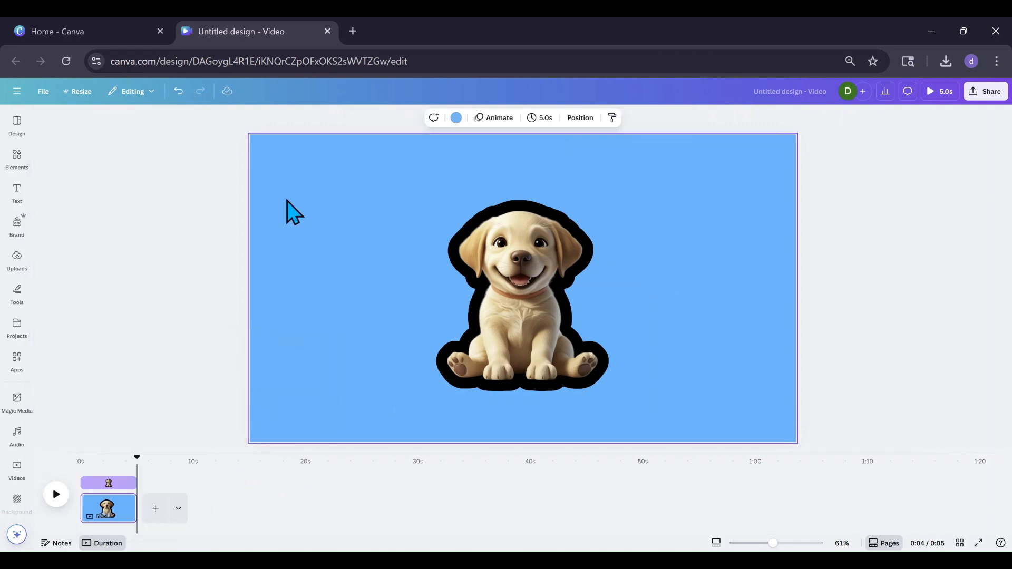
{"action": "left_click", "coordinate": [455, 119]}
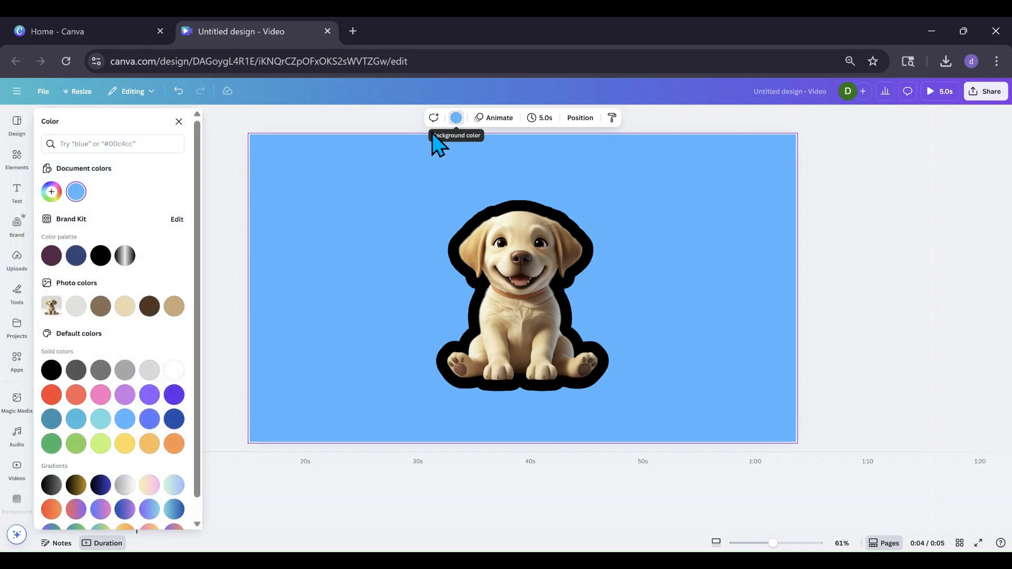
{"action": "left_click", "coordinate": [76, 193]}
{"action": "key", "text": "ctrl+c"}
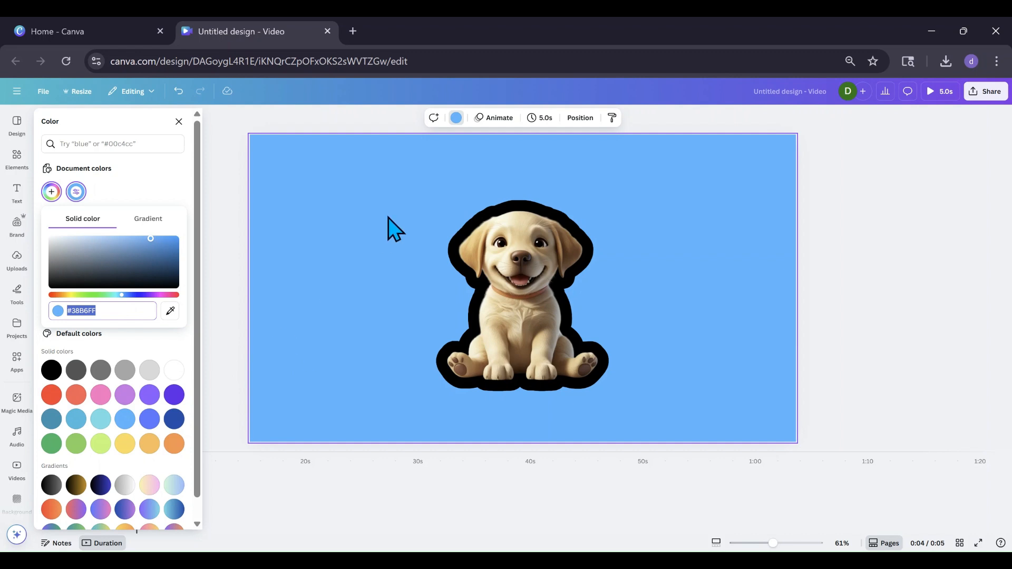
{"action": "left_click", "coordinate": [484, 256]}
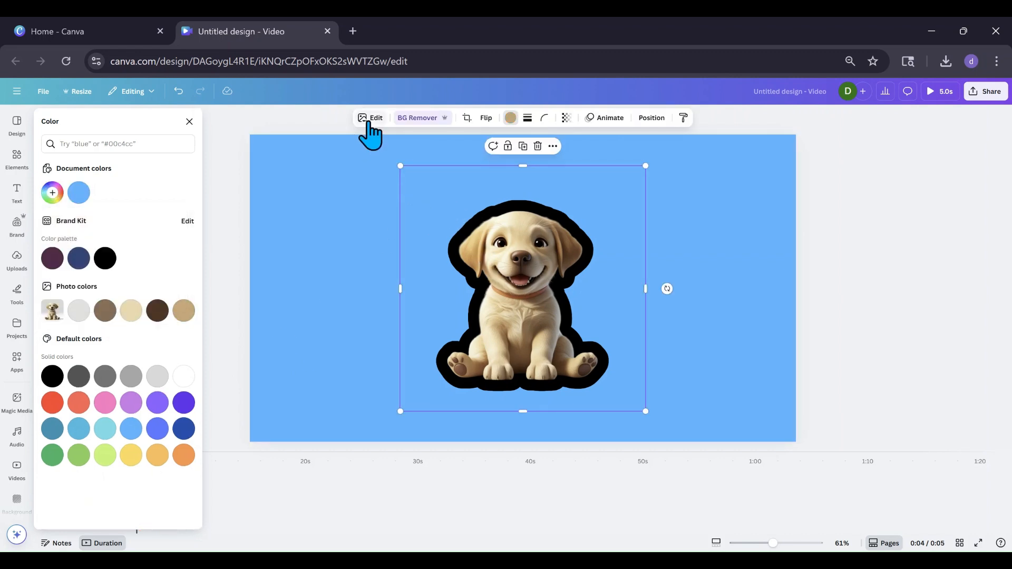
{"action": "left_click", "coordinate": [366, 126]}
{"action": "left_click", "coordinate": [67, 431]}
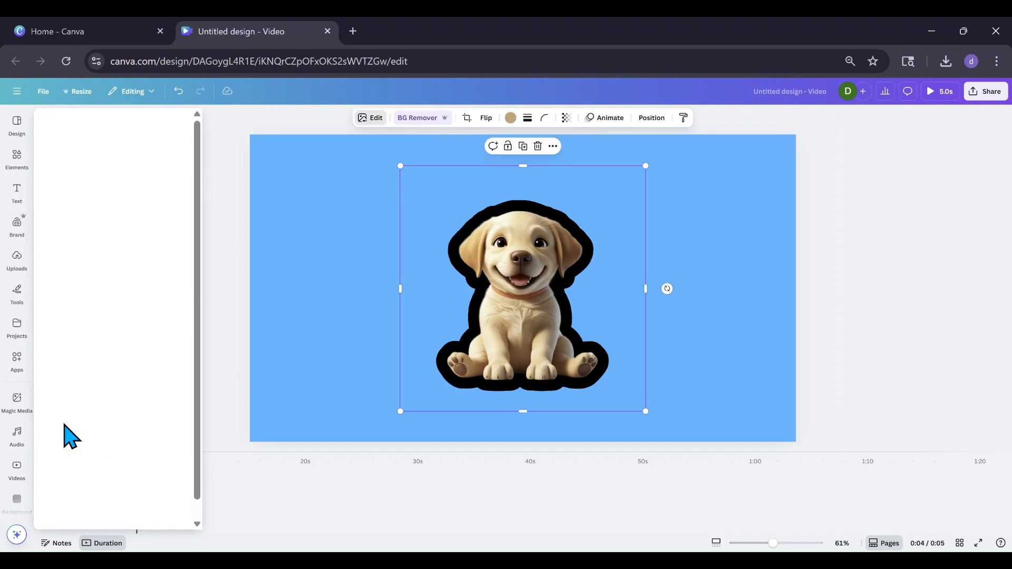
{"action": "left_click", "coordinate": [187, 442]}
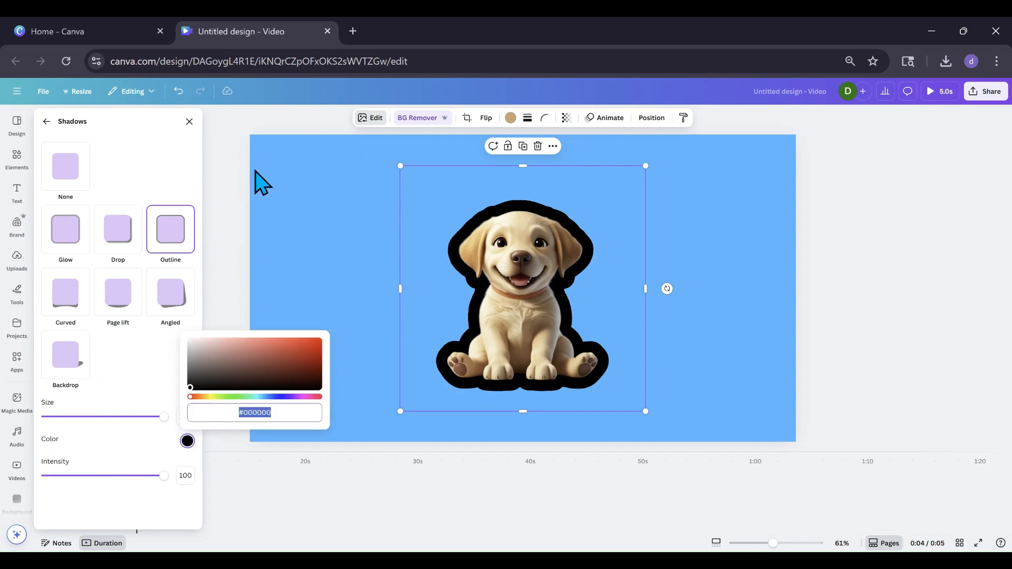
{"action": "key", "text": "ctrl+v"}
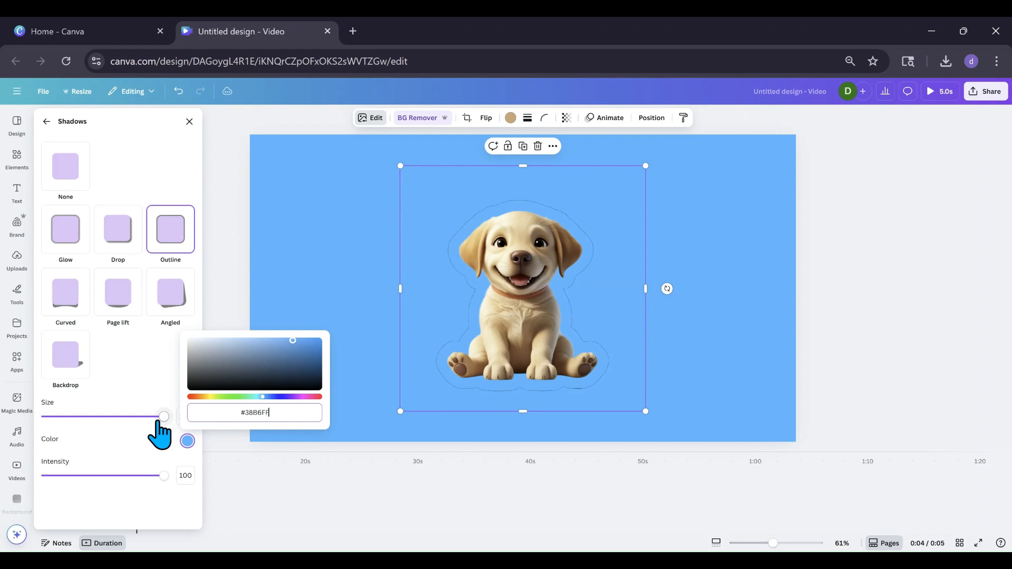
Reduce the outline shadow size to 30
{"action": "left_click", "coordinate": [164, 417]}
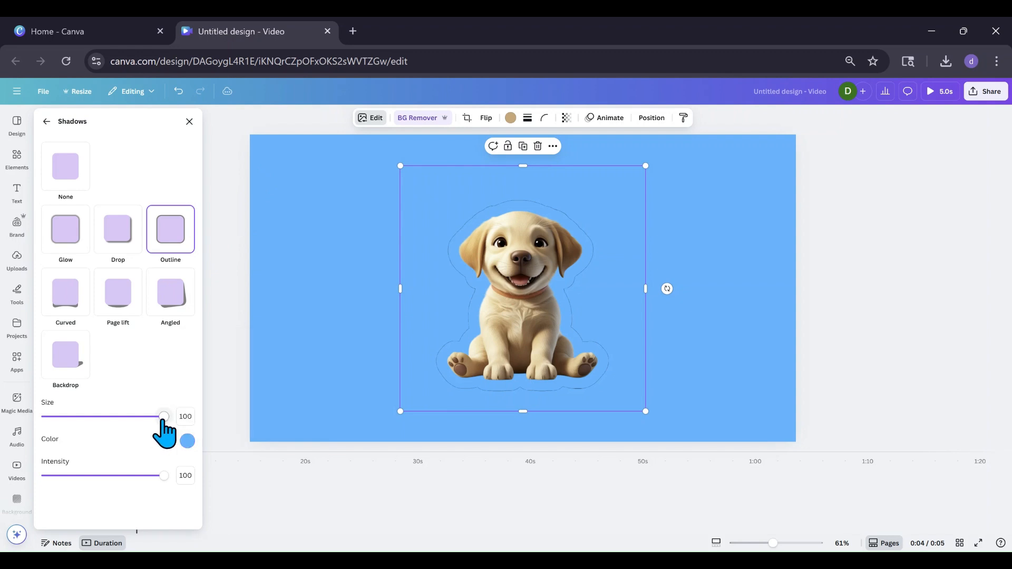
{"action": "left_click_drag", "start_coordinate": [164, 418], "coordinate": [106, 417]}
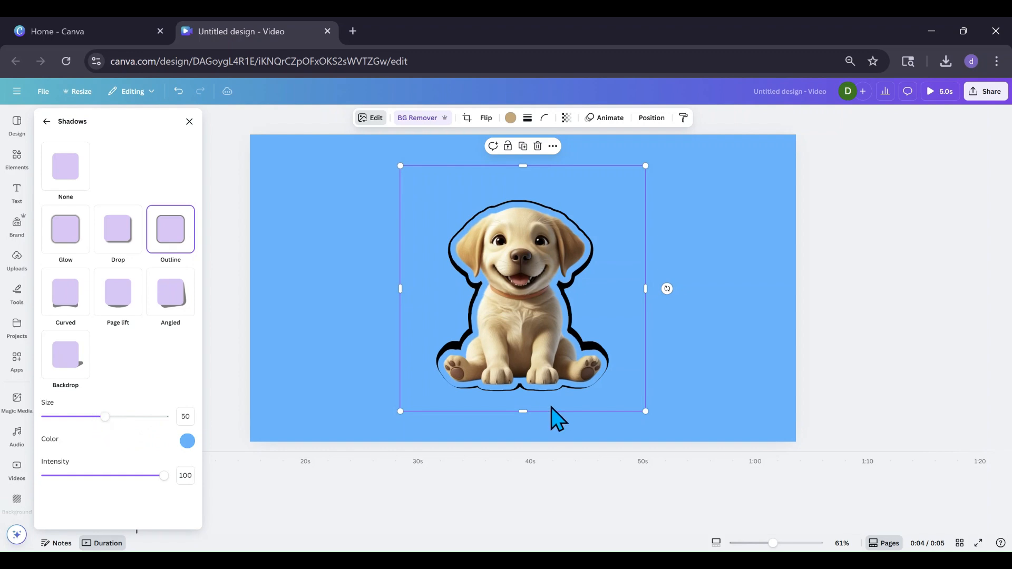
{"action": "left_click_drag", "start_coordinate": [106, 417], "coordinate": [84, 417]}
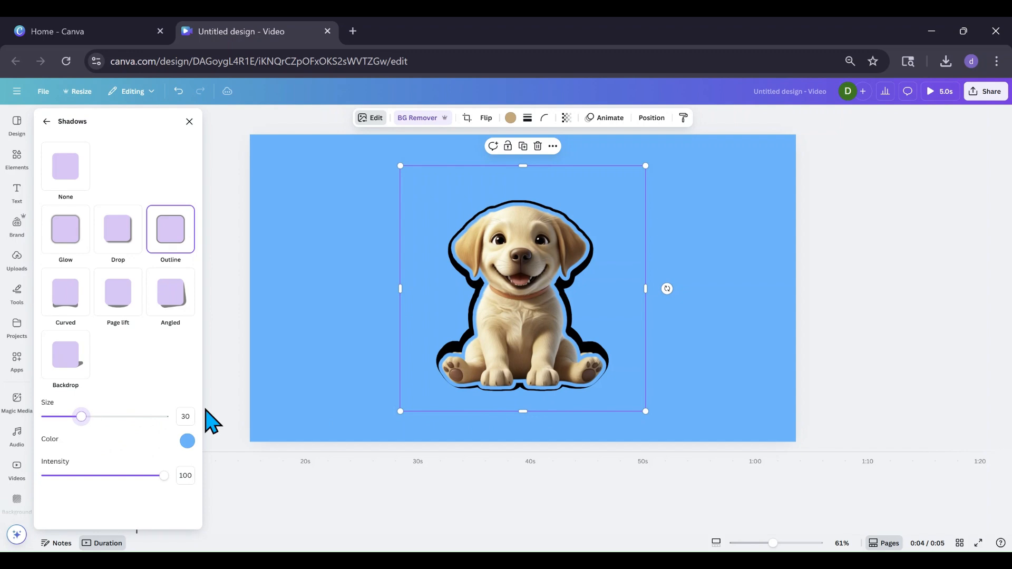
Slightly shrink the puppy image from its corners, then deselect it
{"action": "left_click_drag", "start_coordinate": [646, 411], "coordinate": [641, 407]}
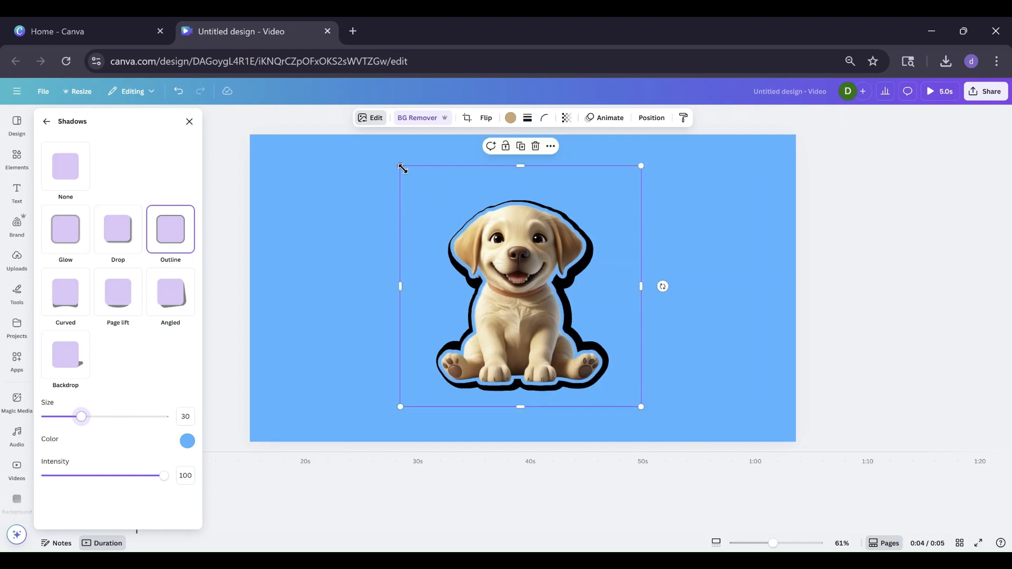
{"action": "left_click_drag", "start_coordinate": [402, 168], "coordinate": [406, 175]}
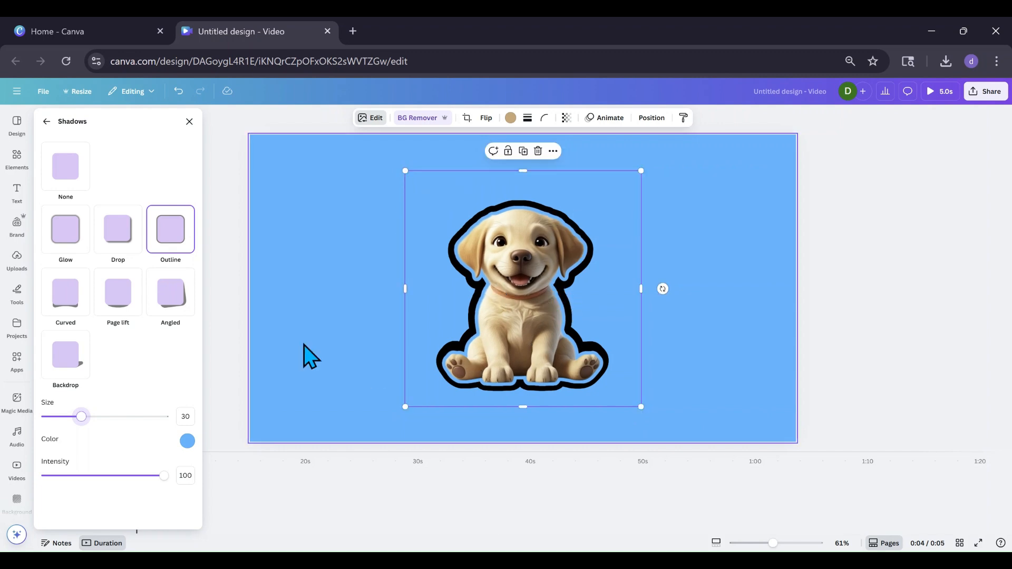
{"action": "left_click", "coordinate": [292, 338]}
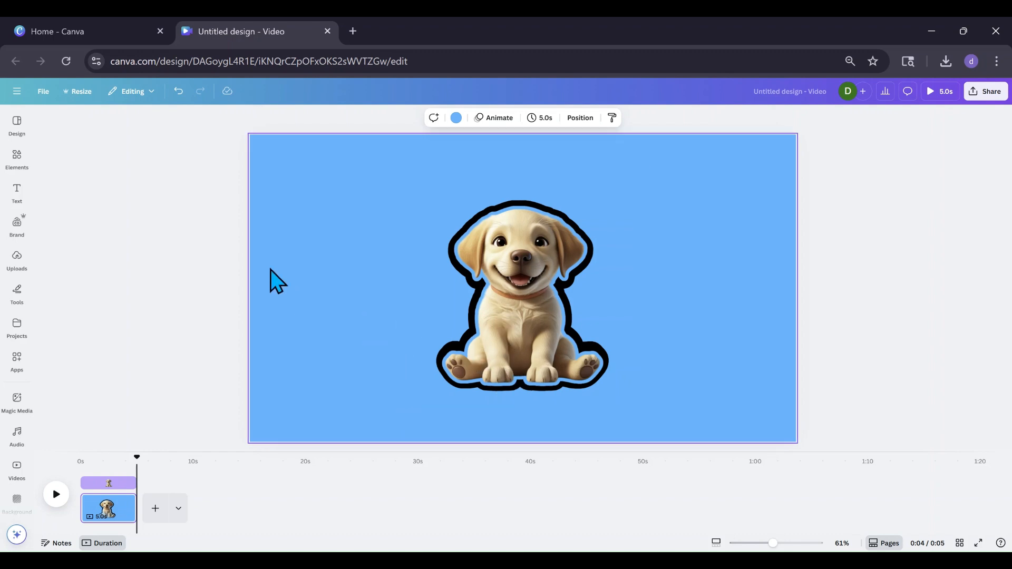
Download the design as a PNG image
{"action": "left_click", "coordinate": [45, 101]}
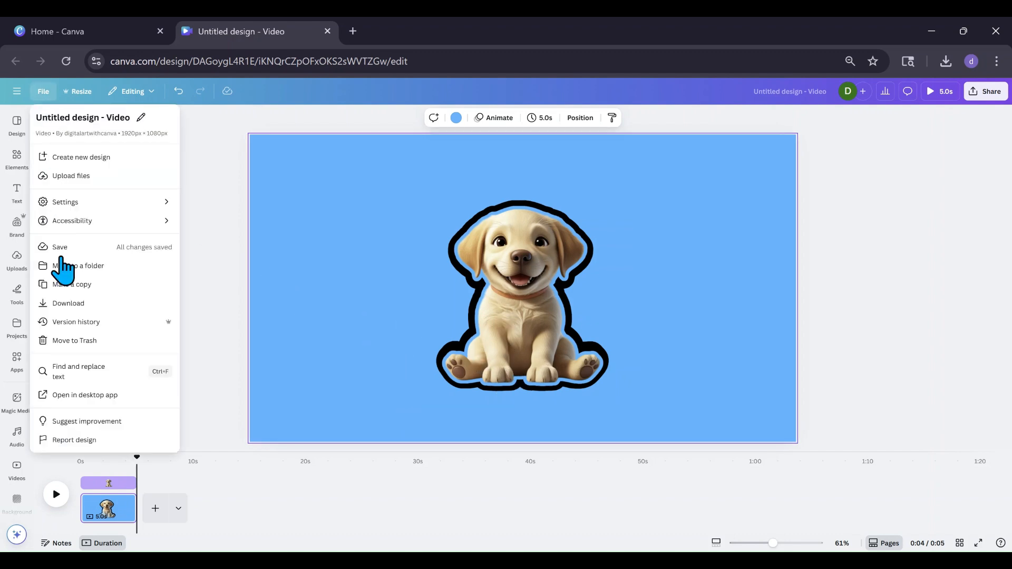
{"action": "left_click", "coordinate": [64, 301]}
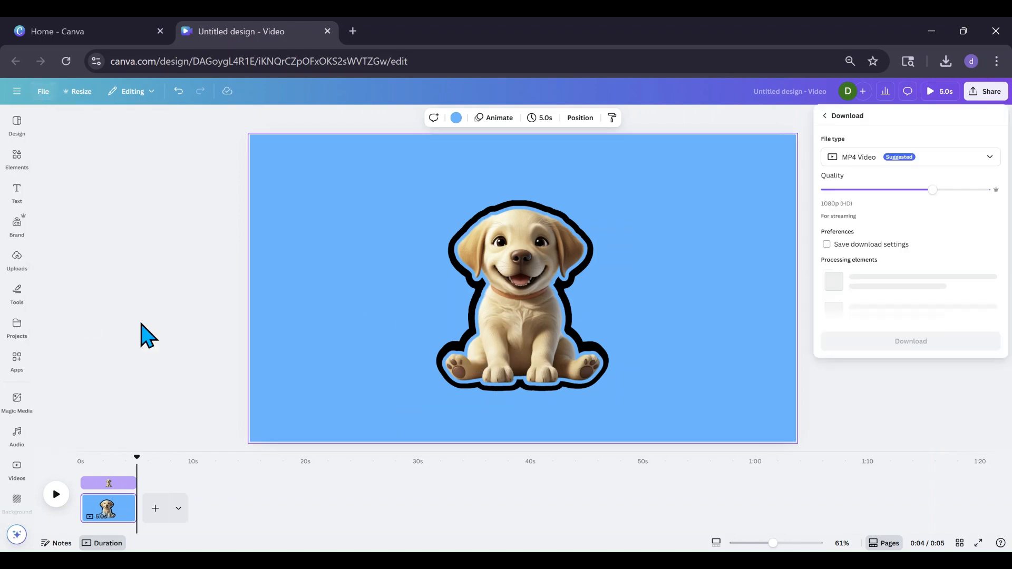
{"action": "left_click", "coordinate": [988, 160]}
{"action": "left_click", "coordinate": [871, 224]}
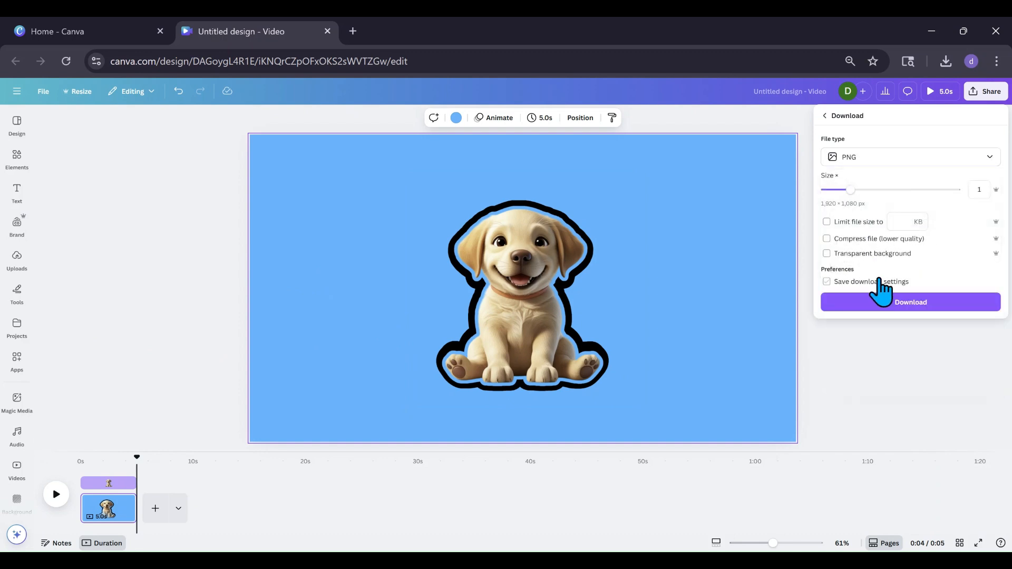
{"action": "left_click", "coordinate": [885, 301]}
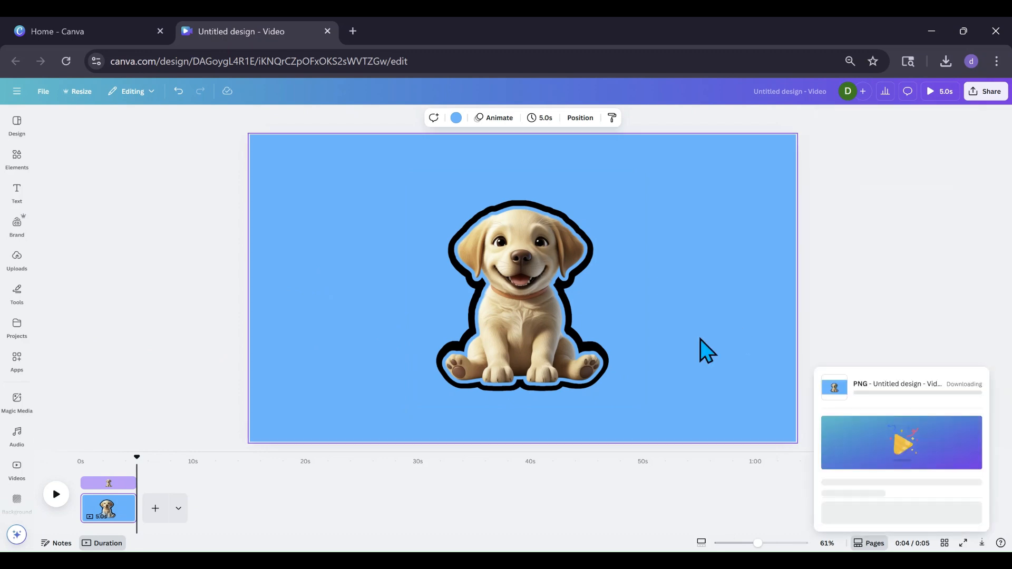
Add a new page and give its background a grey-to-white gradient
{"action": "left_click", "coordinate": [155, 508]}
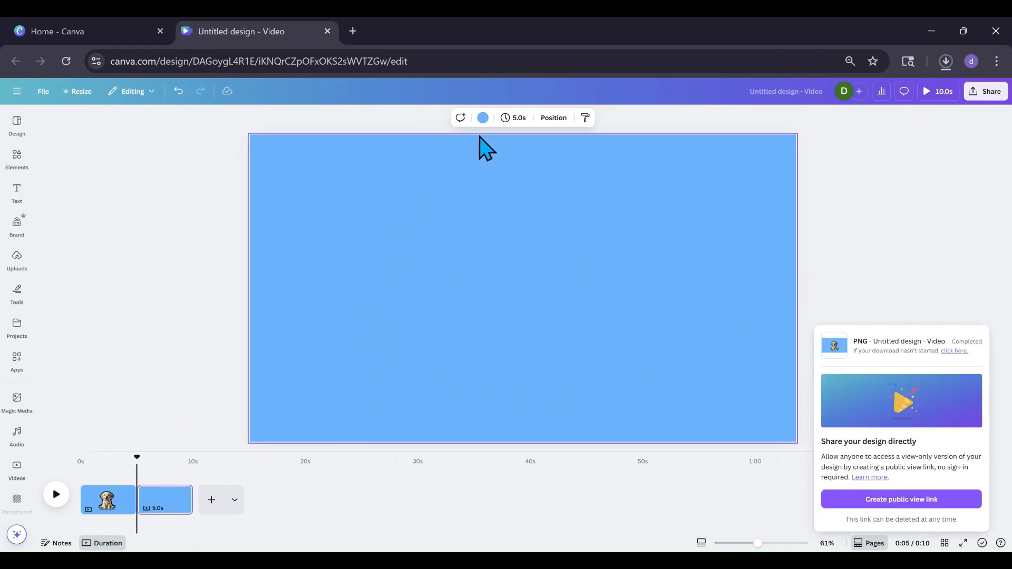
{"action": "left_click", "coordinate": [483, 118]}
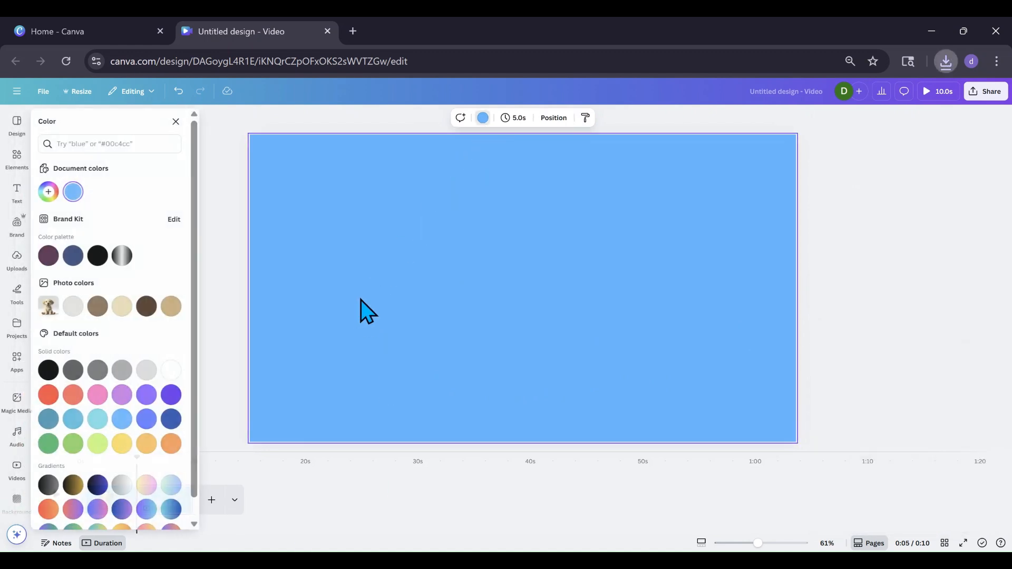
{"action": "left_click", "coordinate": [77, 446]}
{"action": "left_click", "coordinate": [124, 485]}
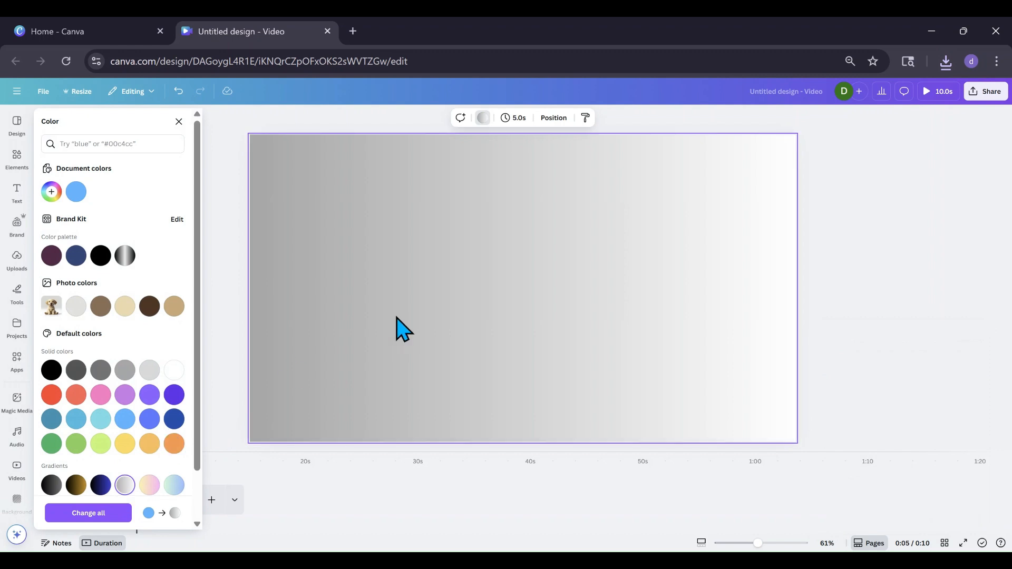
Place the downloaded PNG from the browser downloads onto the new page and enlarge it from its corners
{"action": "left_click", "coordinate": [947, 66]}
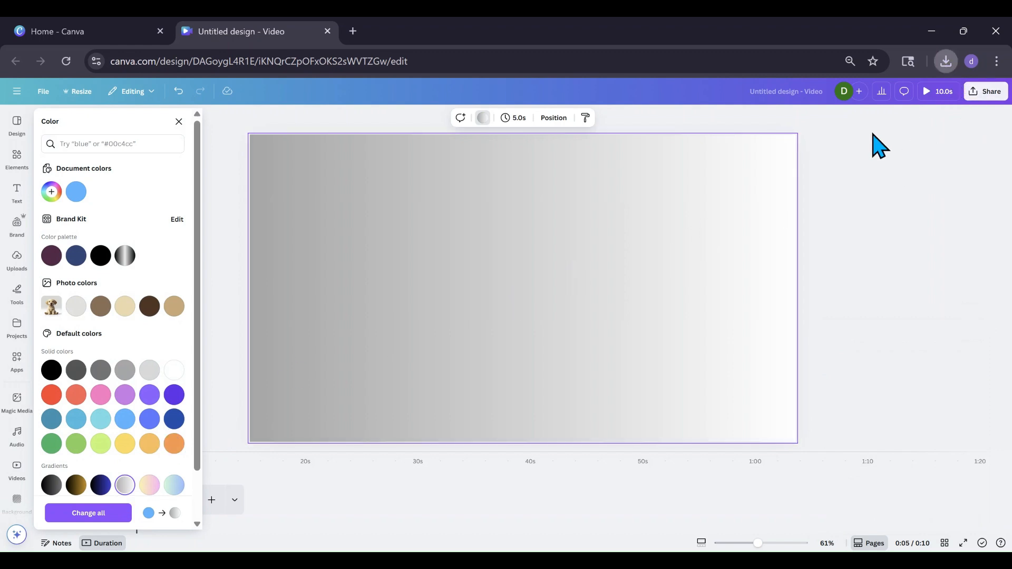
{"action": "left_click_drag", "start_coordinate": [867, 134], "coordinate": [793, 174]}
{"action": "left_click_drag", "start_coordinate": [553, 259], "coordinate": [504, 345]}
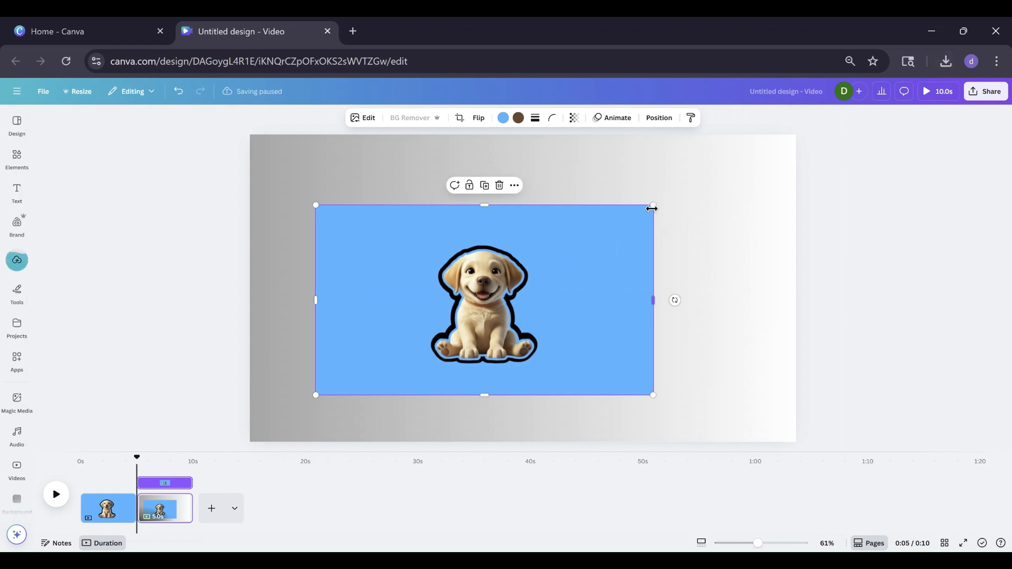
{"action": "left_click_drag", "start_coordinate": [653, 205], "coordinate": [727, 163]}
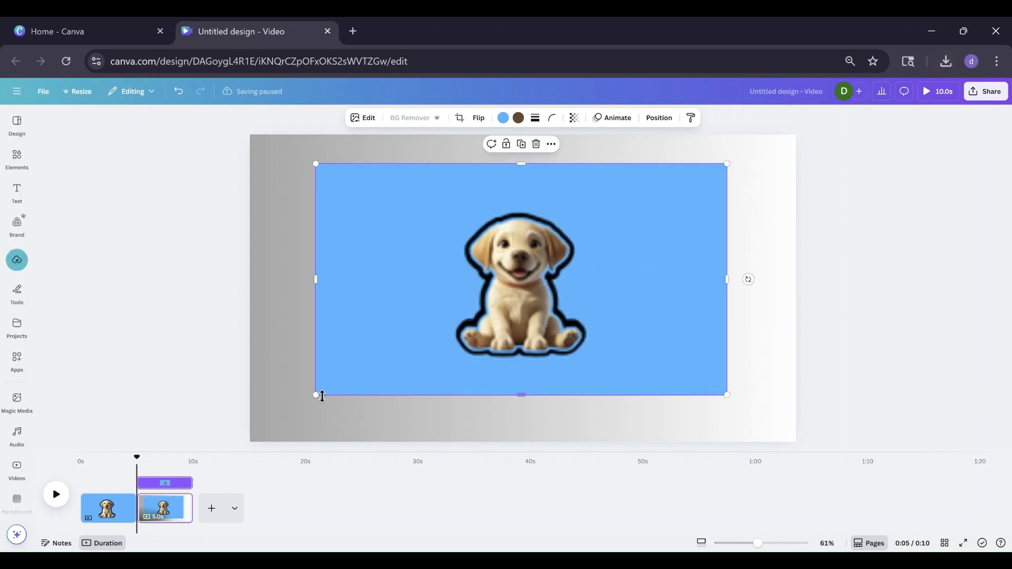
{"action": "left_click_drag", "start_coordinate": [318, 397], "coordinate": [273, 423]}
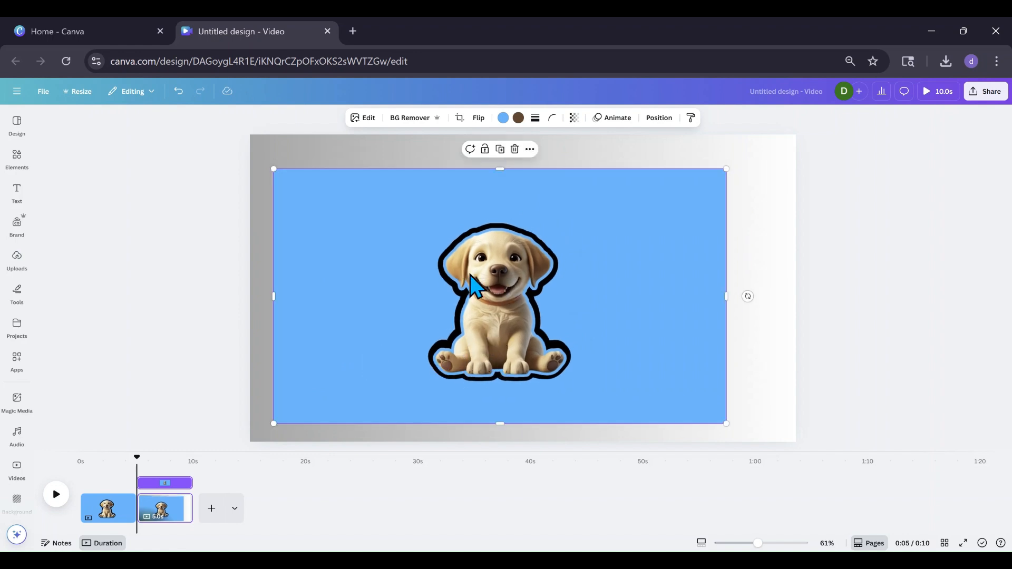
Remove the placed image's background with BG Remover and nudge it upward
{"action": "left_click", "coordinate": [411, 119]}
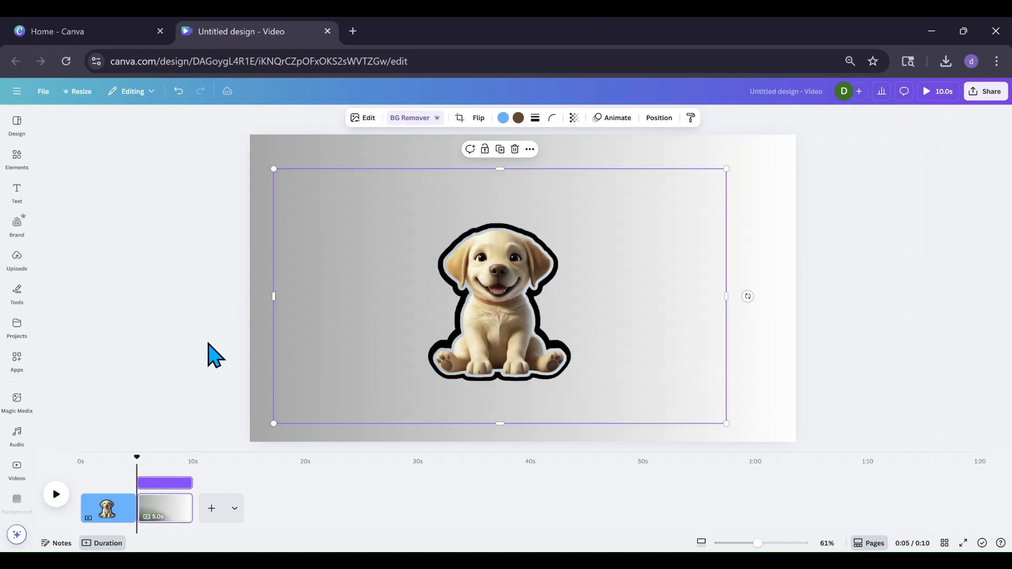
{"action": "left_click_drag", "start_coordinate": [499, 376], "coordinate": [494, 332]}
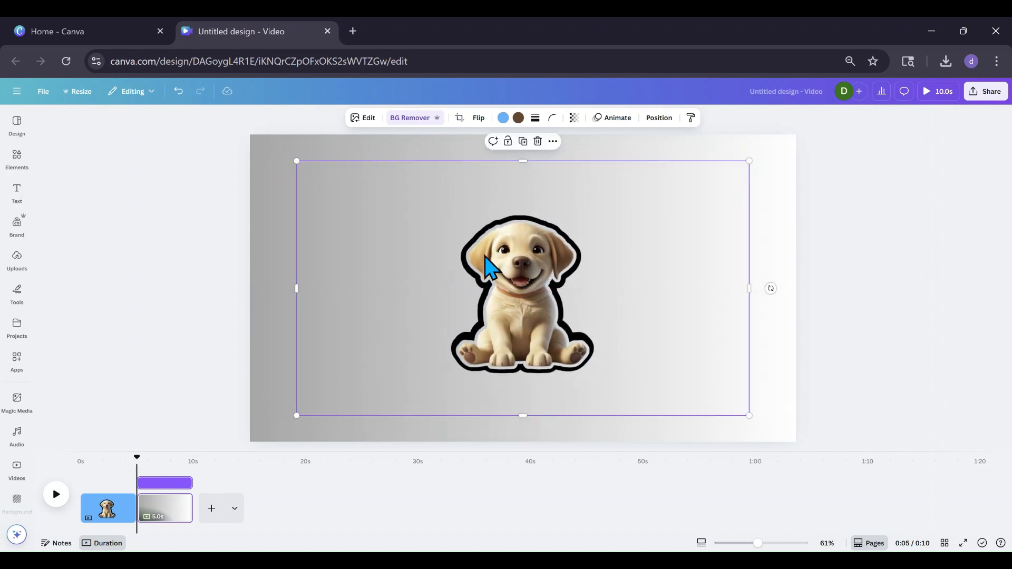
Return to the first page and increase the puppy image's outline shadow size
{"action": "left_click", "coordinate": [116, 509]}
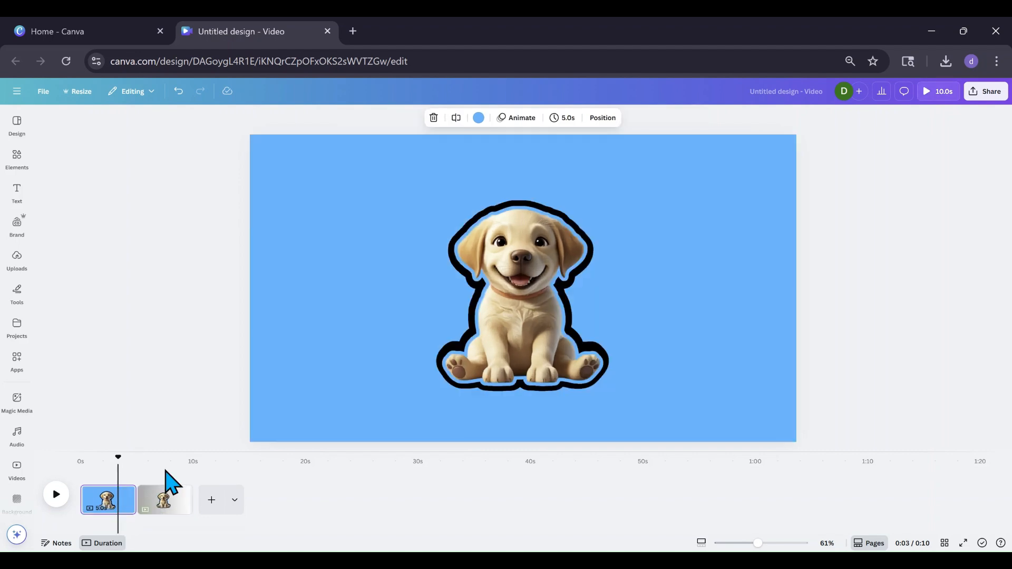
{"action": "left_click", "coordinate": [464, 264]}
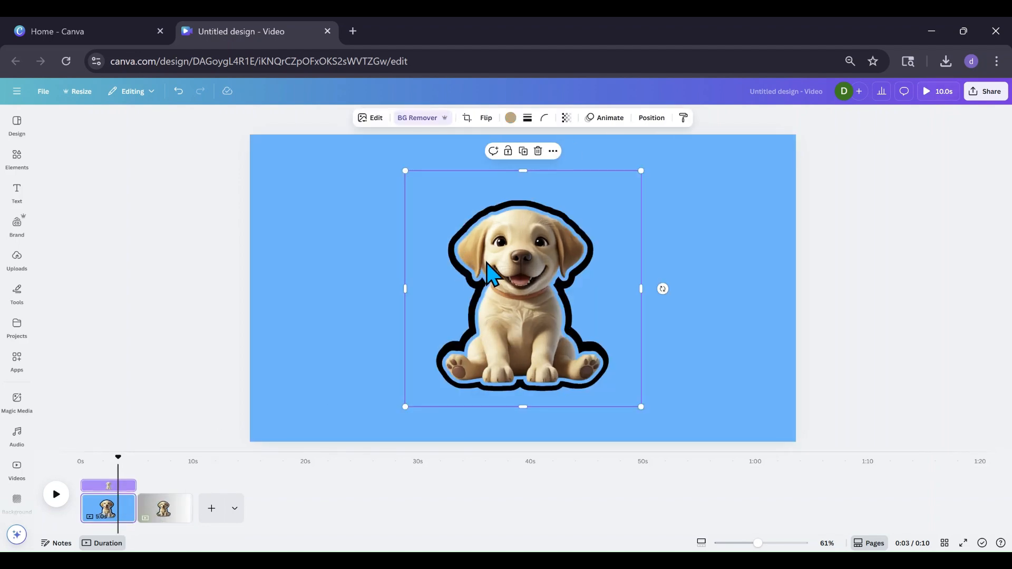
{"action": "left_click", "coordinate": [373, 118]}
{"action": "left_click", "coordinate": [62, 421]}
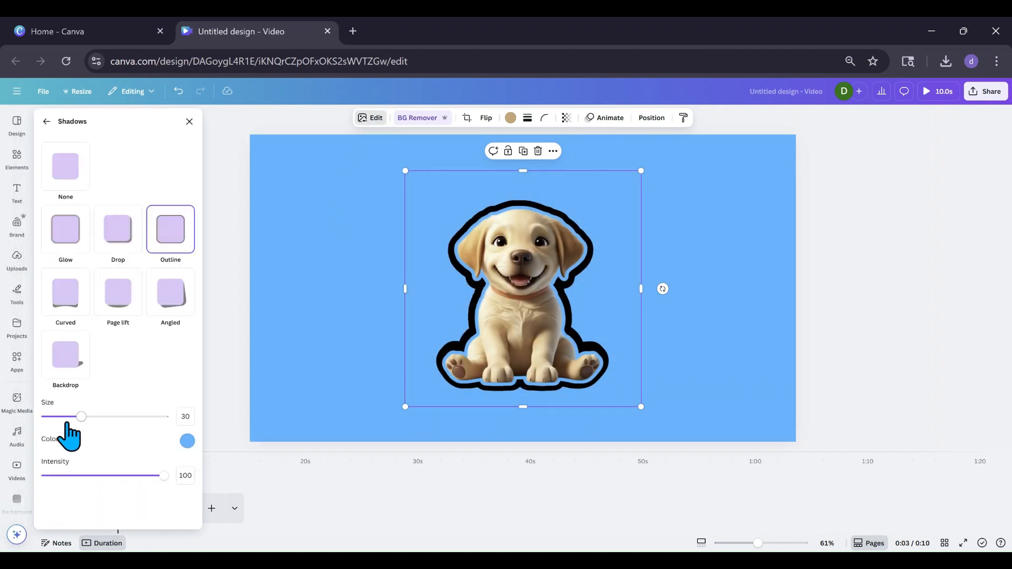
{"action": "left_click_drag", "start_coordinate": [81, 416], "coordinate": [119, 416]}
Open the page's layer list and select the lower puppy layer
{"action": "left_click", "coordinate": [651, 117]}
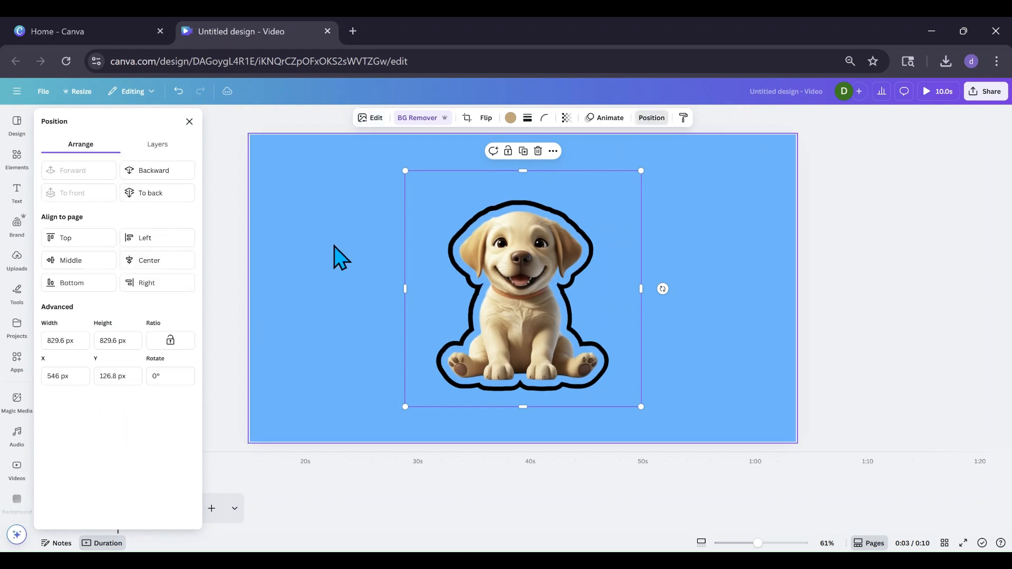
{"action": "left_click", "coordinate": [155, 144]}
{"action": "left_click", "coordinate": [131, 232]}
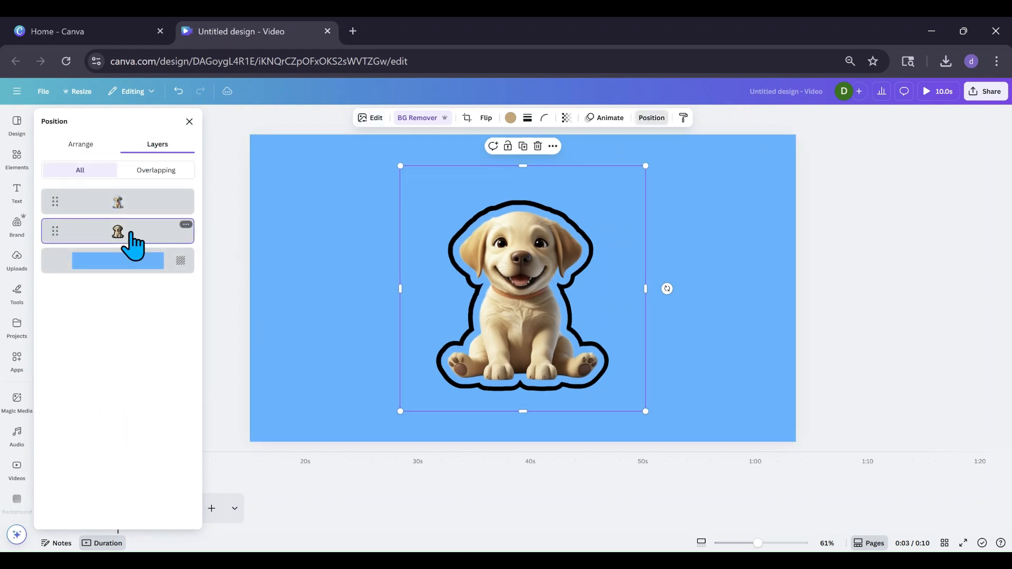
Open the puppy's Shadows effect again and set the outline size to 25
{"action": "left_click", "coordinate": [373, 118]}
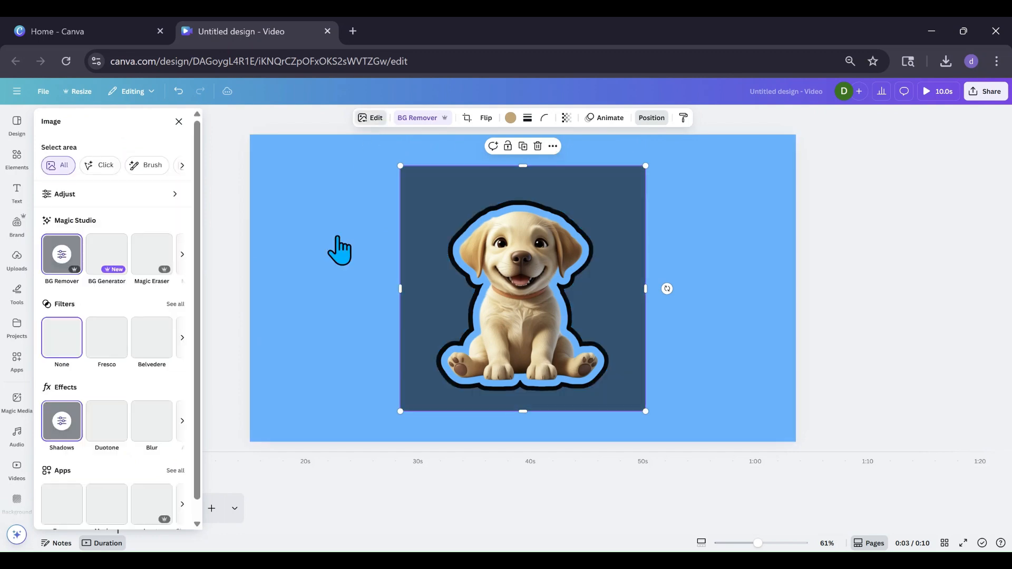
{"action": "left_click", "coordinate": [68, 431]}
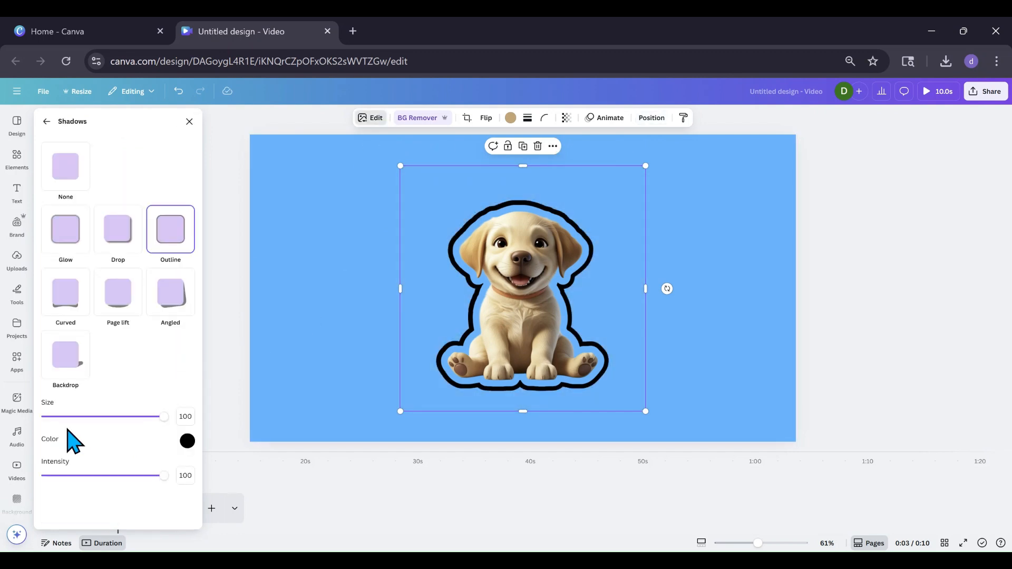
{"action": "left_click_drag", "start_coordinate": [164, 417], "coordinate": [124, 418]}
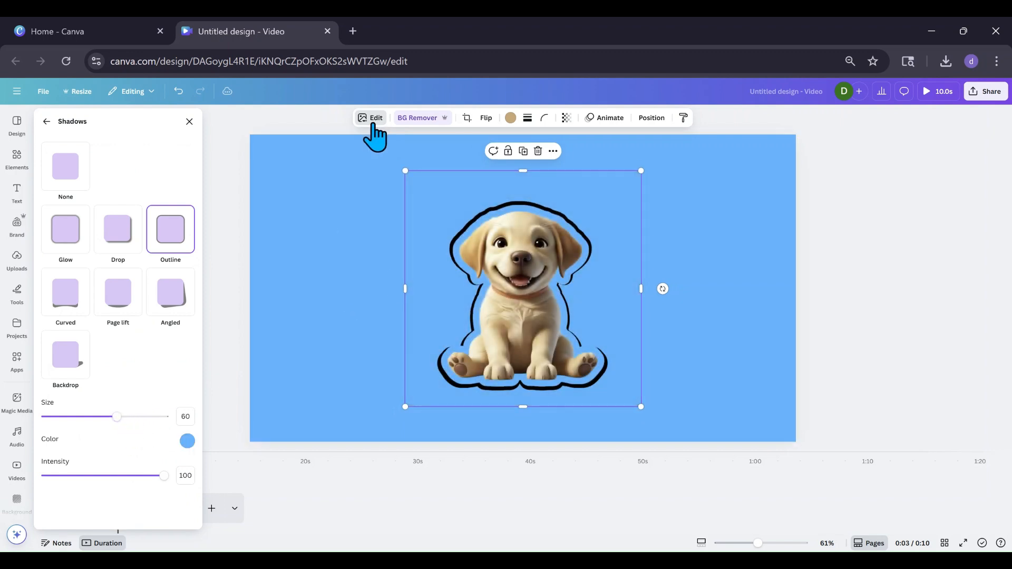
{"action": "left_click_drag", "start_coordinate": [116, 417], "coordinate": [75, 417]}
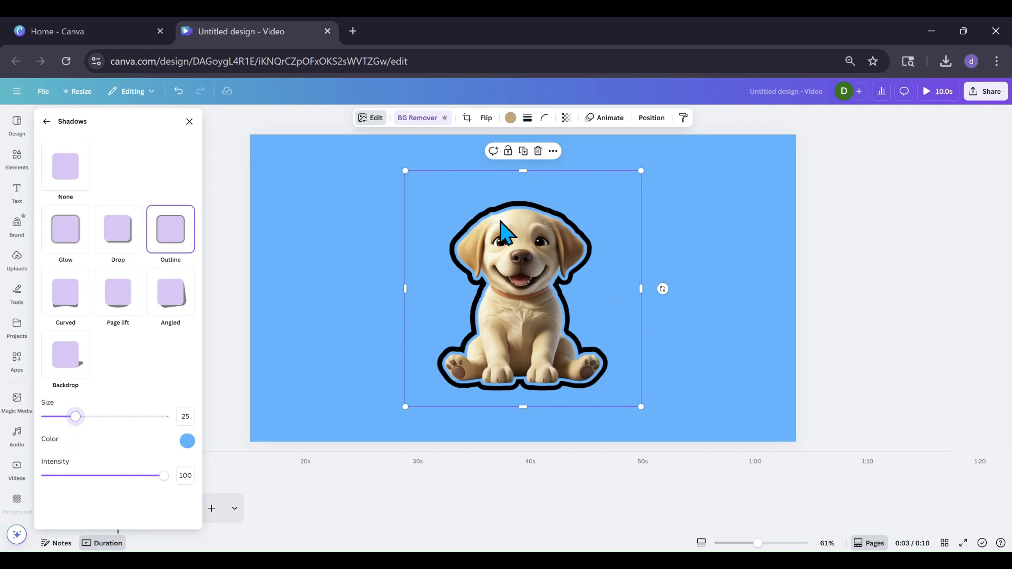
{"action": "left_click", "coordinate": [47, 95]}
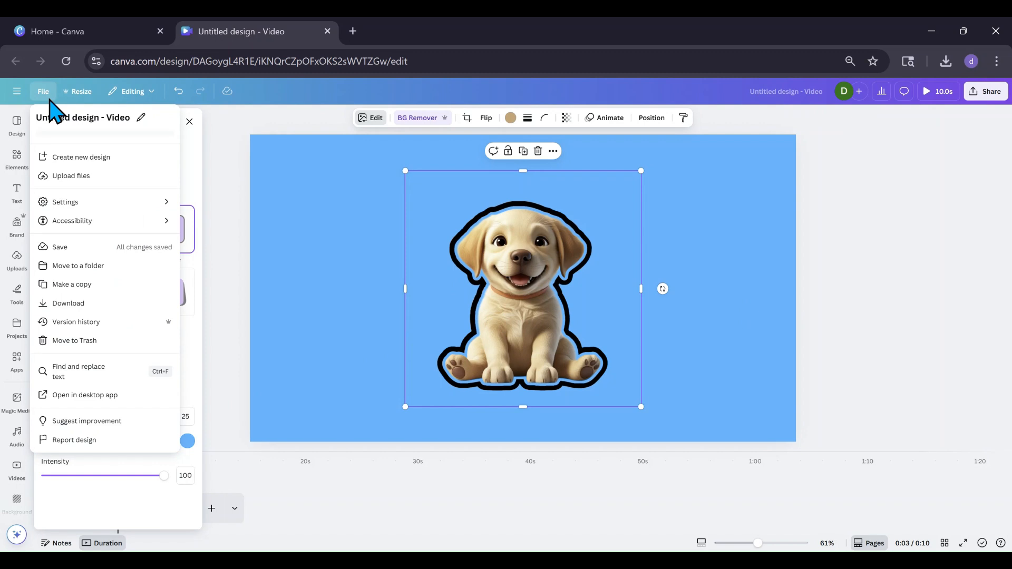
{"action": "left_click", "coordinate": [69, 303]}
{"action": "left_click", "coordinate": [998, 161]}
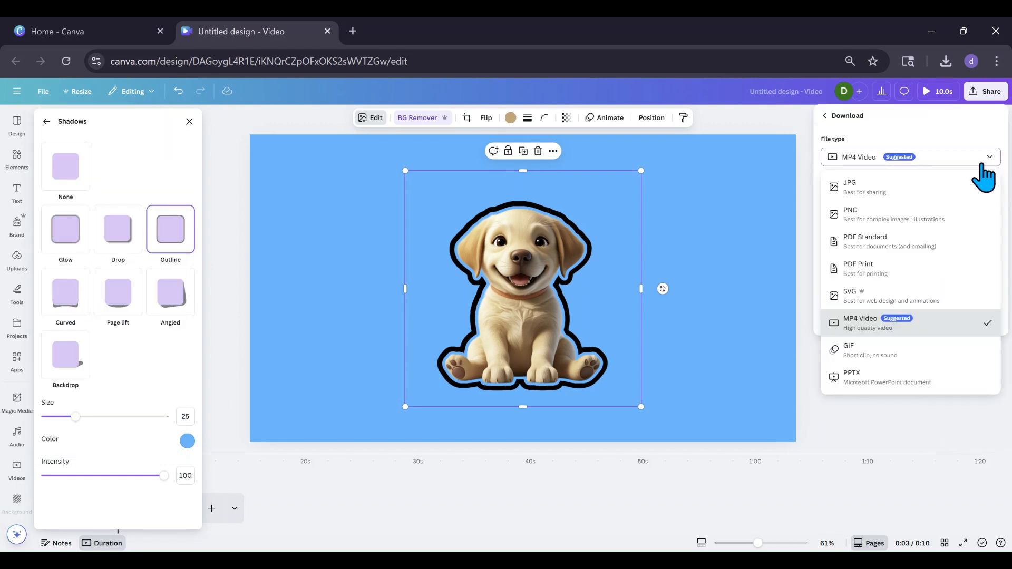
{"action": "left_click", "coordinate": [904, 226]}
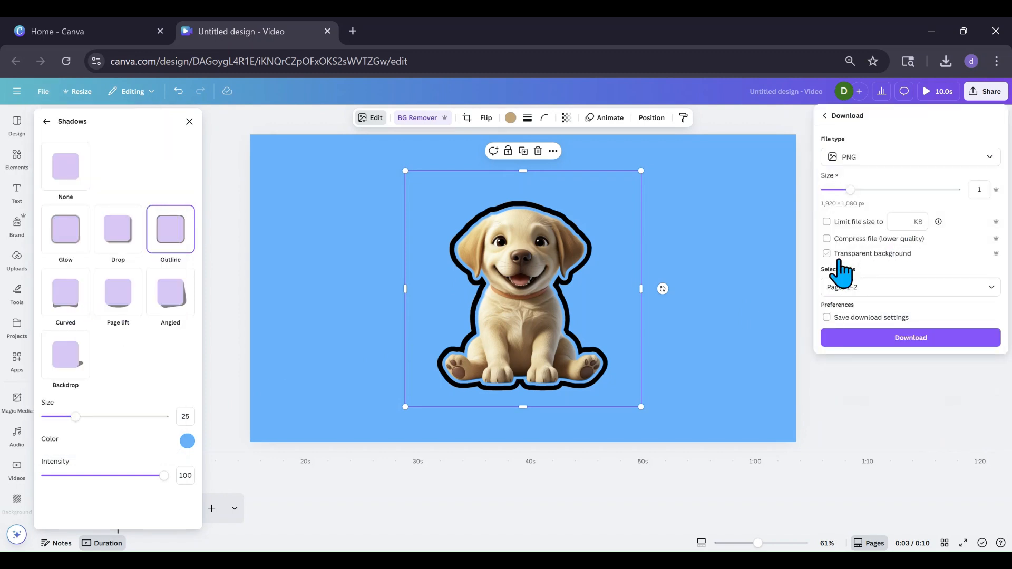
{"action": "left_click", "coordinate": [225, 369]}
{"action": "left_click", "coordinate": [215, 375]}
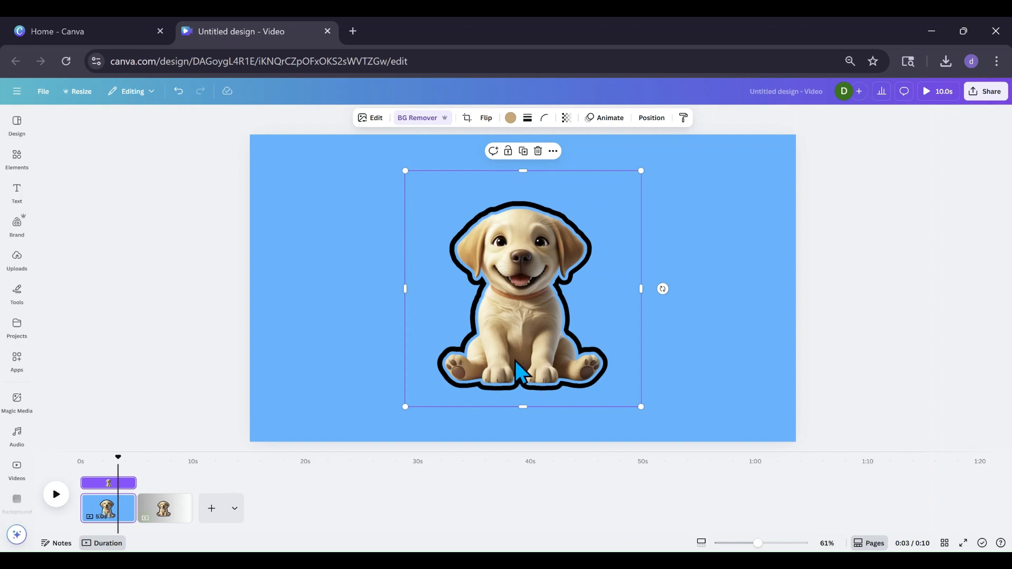
Browse the uploaded images in the uploads library
{"action": "left_click", "coordinate": [14, 263]}
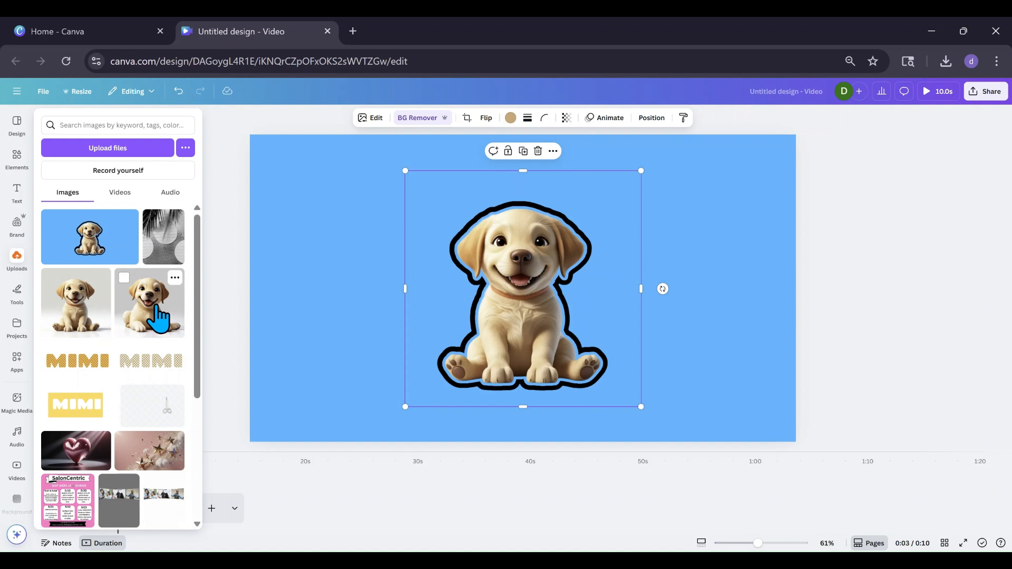
{"action": "scroll", "coordinate": [159, 316], "scroll_direction": "down", "scroll_amount": 20}
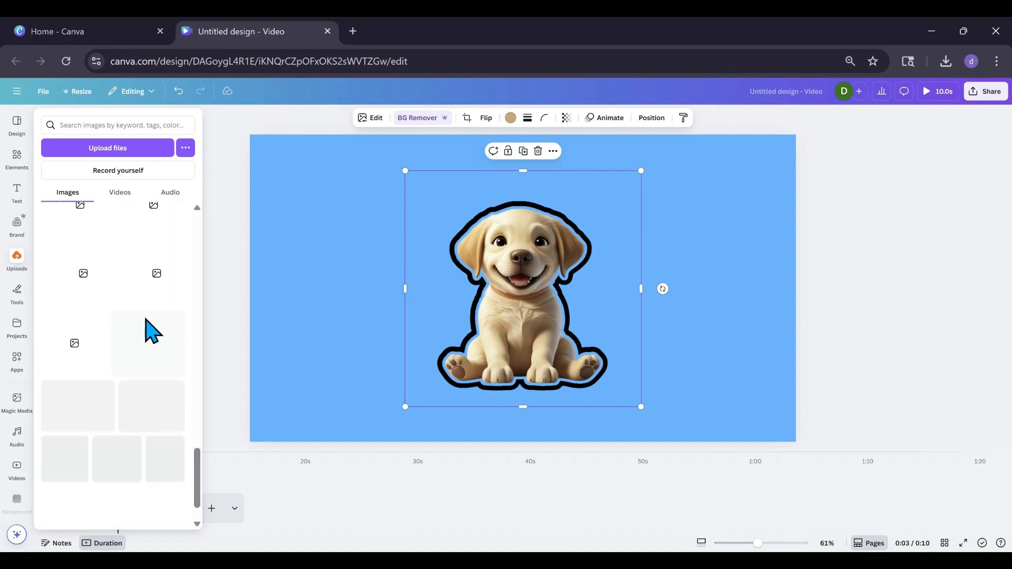
{"action": "scroll", "coordinate": [150, 332], "scroll_direction": "up", "scroll_amount": 5}
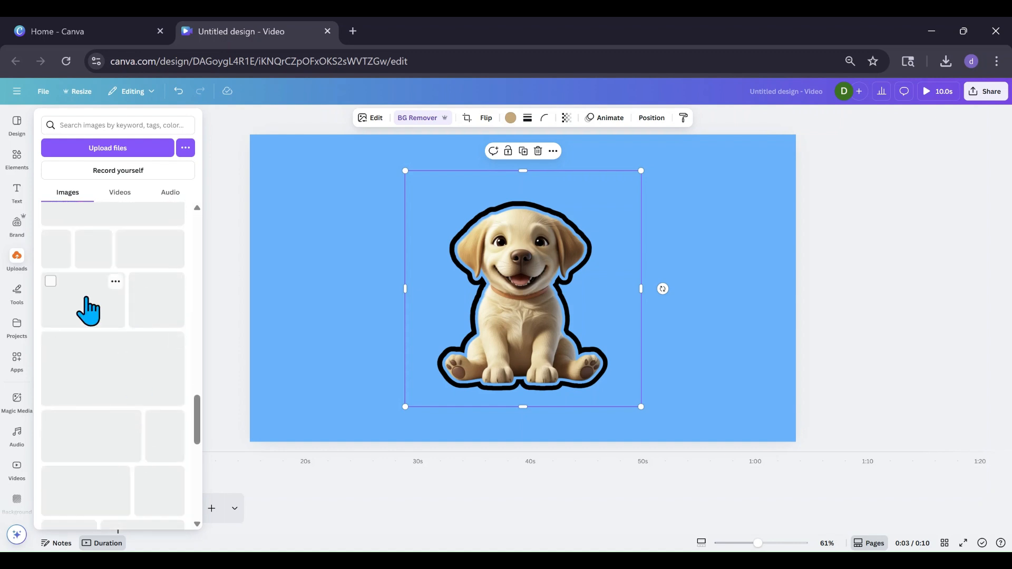
{"action": "scroll", "coordinate": [84, 322], "scroll_direction": "down", "scroll_amount": 6}
{"action": "left_click", "coordinate": [222, 303]}
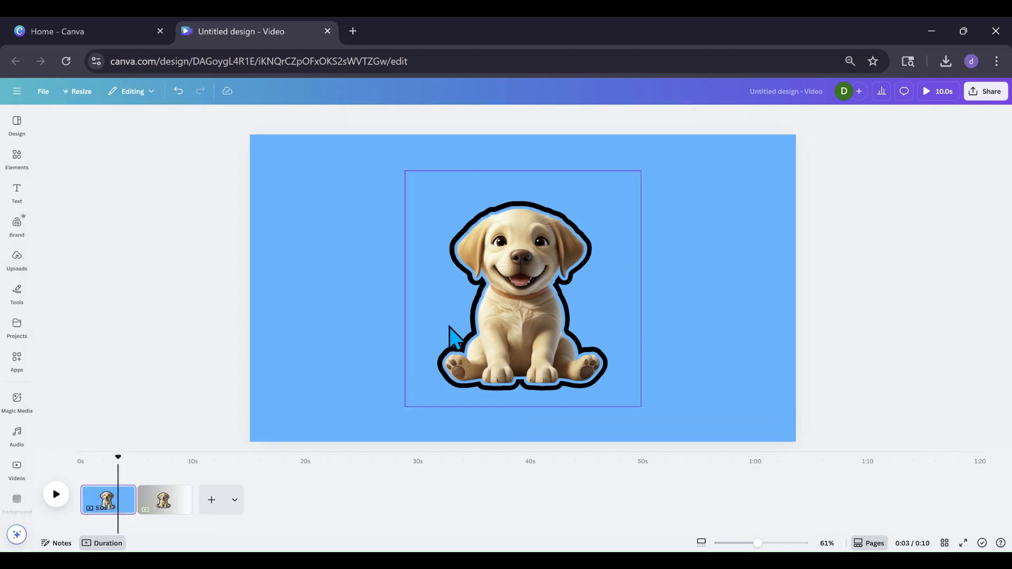
Switch to the second page and move the puppy sticker slightly left
{"action": "left_click", "coordinate": [171, 501]}
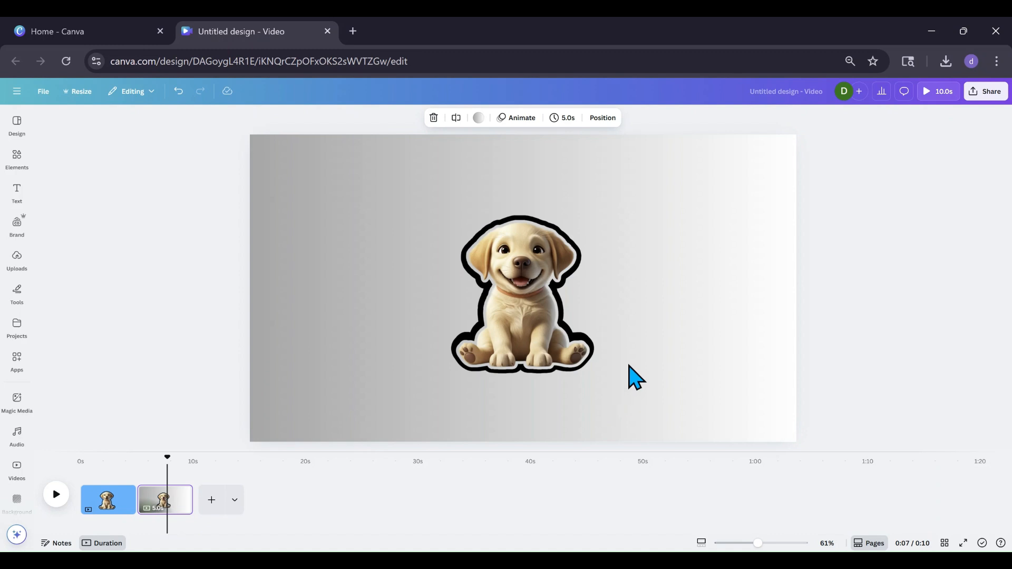
{"action": "left_click", "coordinate": [568, 350]}
{"action": "left_click_drag", "start_coordinate": [492, 334], "coordinate": [452, 343]}
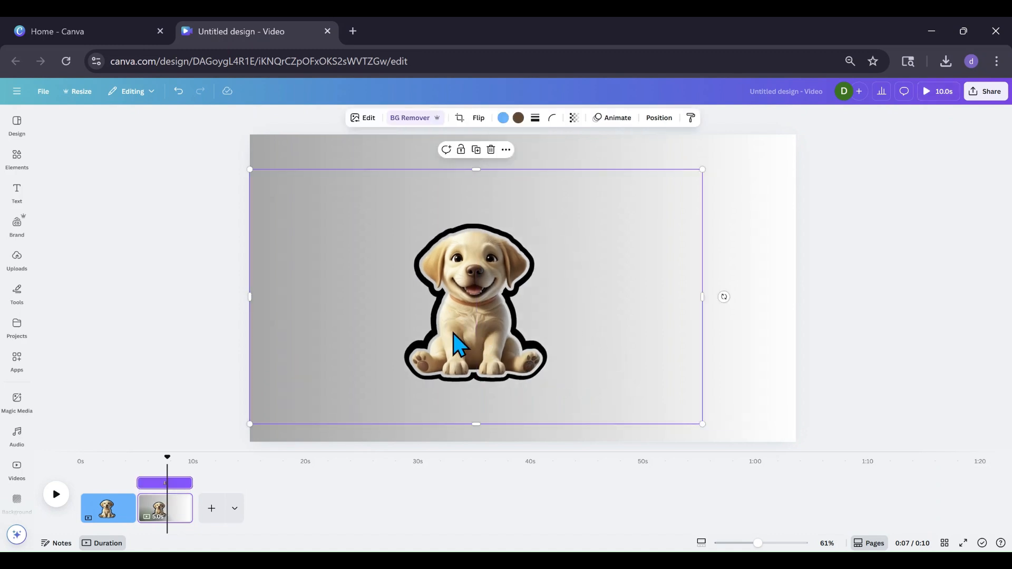
{"action": "left_click", "coordinate": [15, 167]}
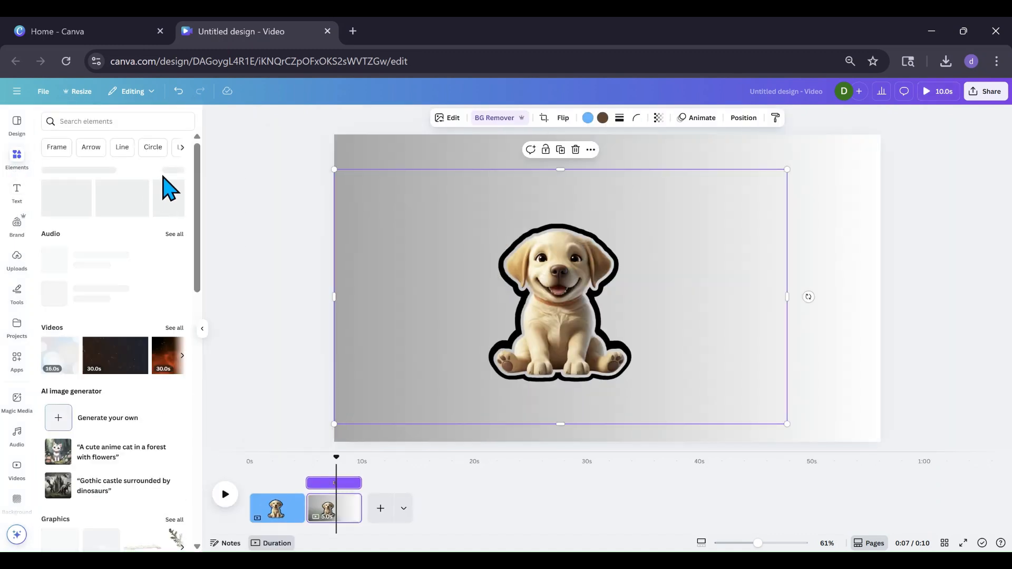
{"action": "left_click", "coordinate": [63, 205]}
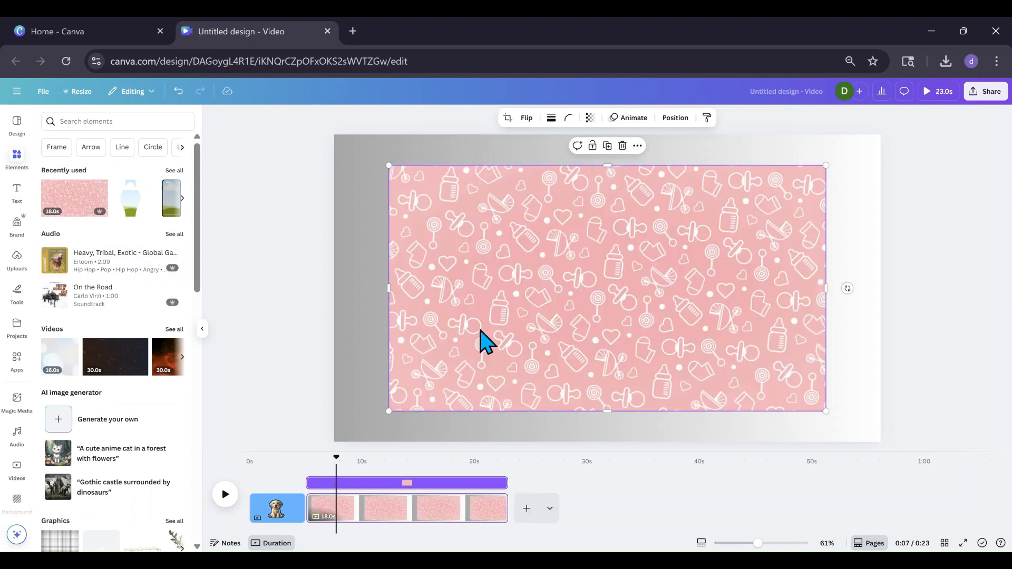
{"action": "left_click", "coordinate": [458, 326]}
{"action": "left_click", "coordinate": [675, 117]}
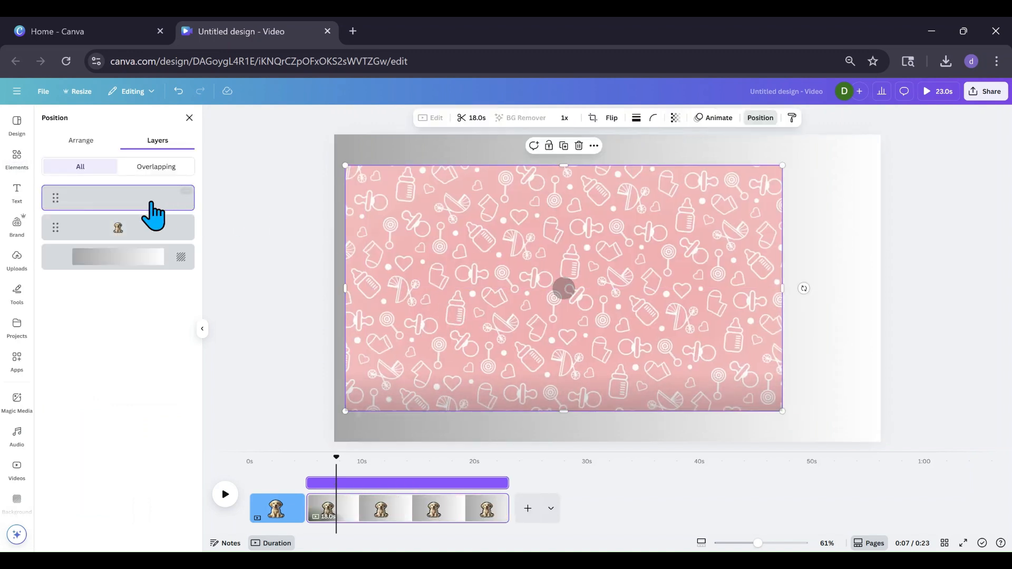
{"action": "left_click_drag", "start_coordinate": [154, 215], "coordinate": [141, 243]}
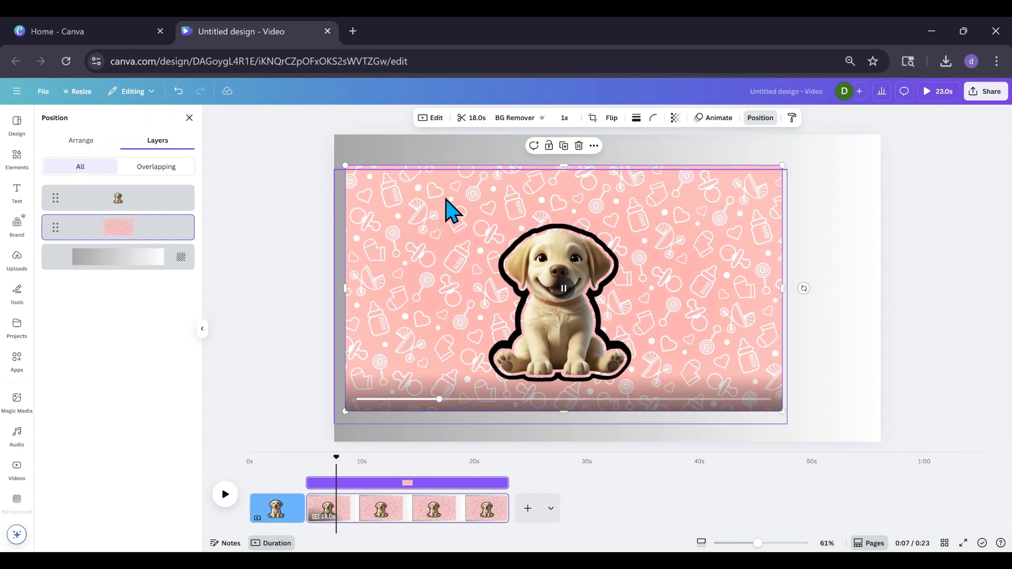
{"action": "left_click", "coordinate": [579, 146]}
Copy the blue-outlined puppy from the first page onto the second page
{"action": "left_click", "coordinate": [546, 287]}
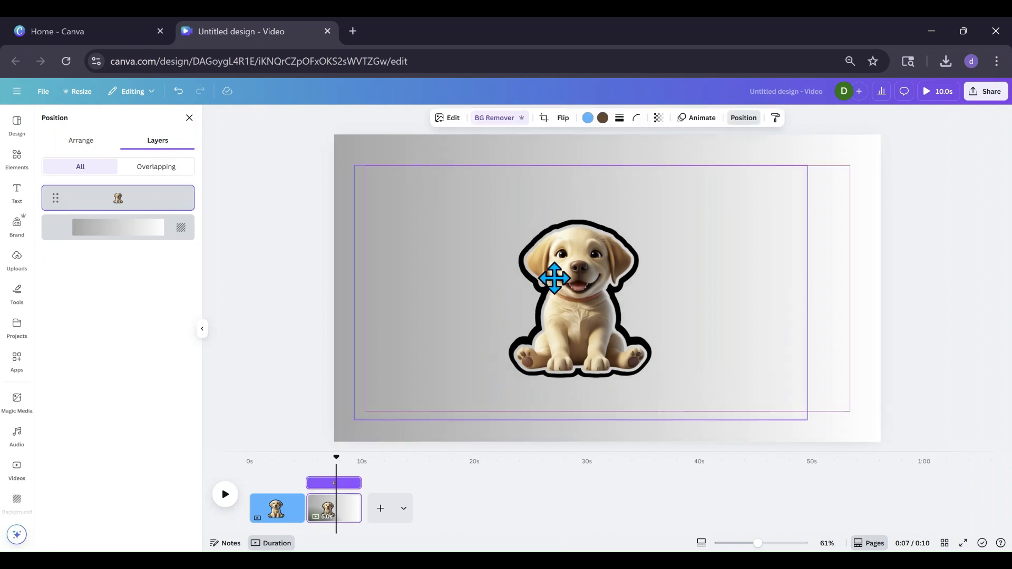
{"action": "left_click", "coordinate": [277, 516]}
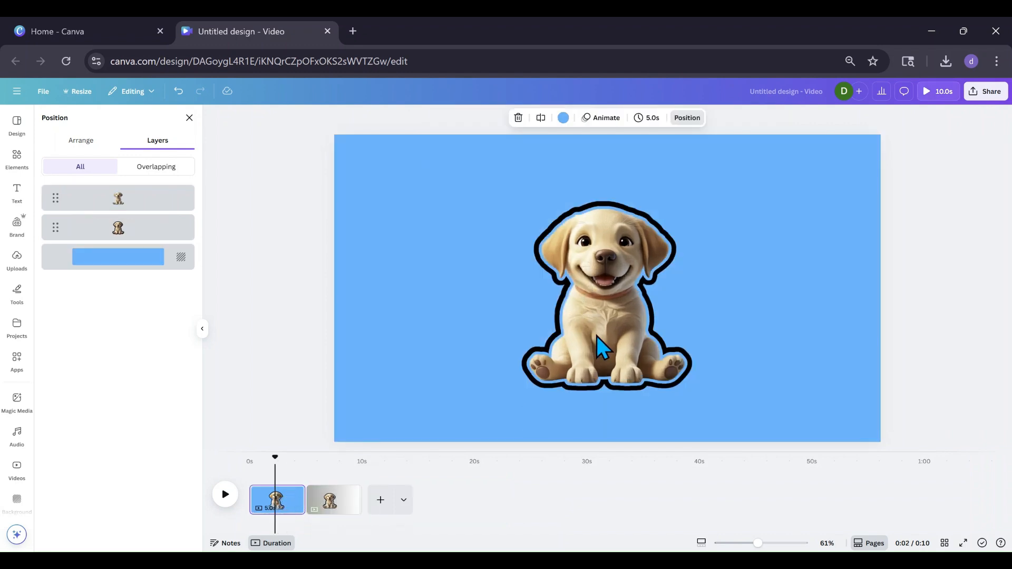
{"action": "left_click", "coordinate": [601, 361]}
{"action": "left_click_drag", "start_coordinate": [595, 331], "coordinate": [332, 514]}
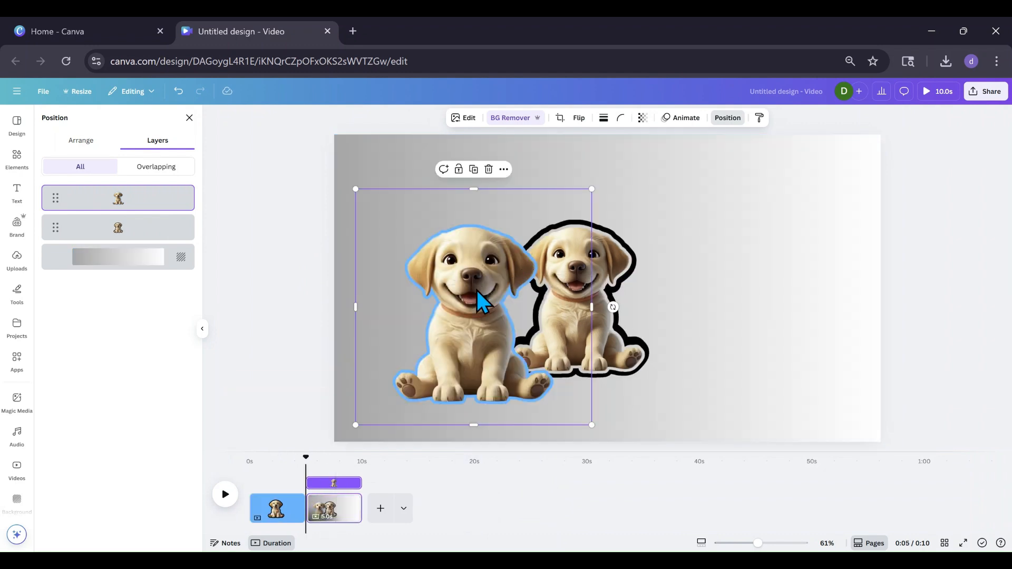
Apply a Drop shadow to the copied puppy and set the shadow colour to black #010101
{"action": "left_click", "coordinate": [465, 118]}
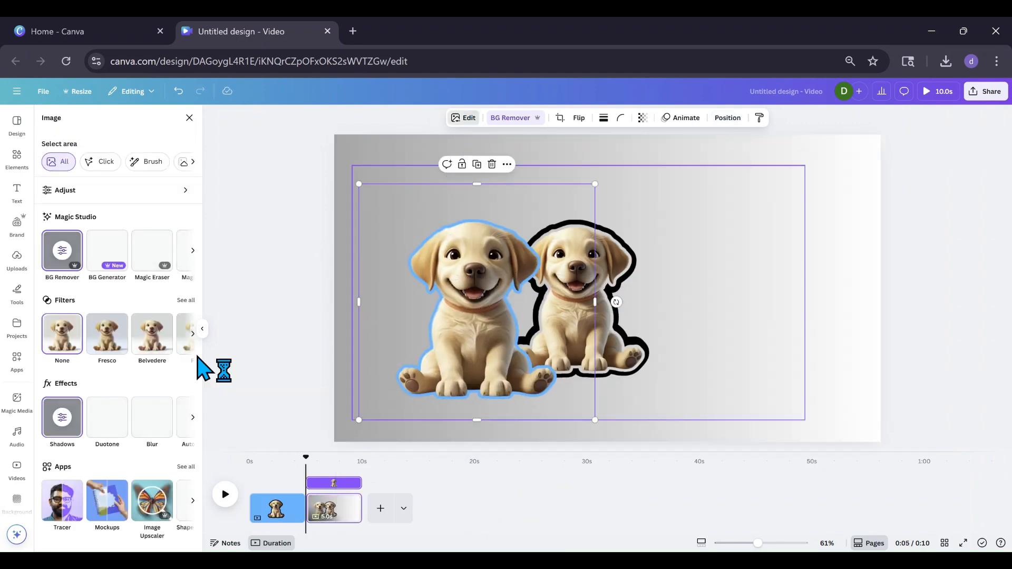
{"action": "left_click", "coordinate": [65, 426]}
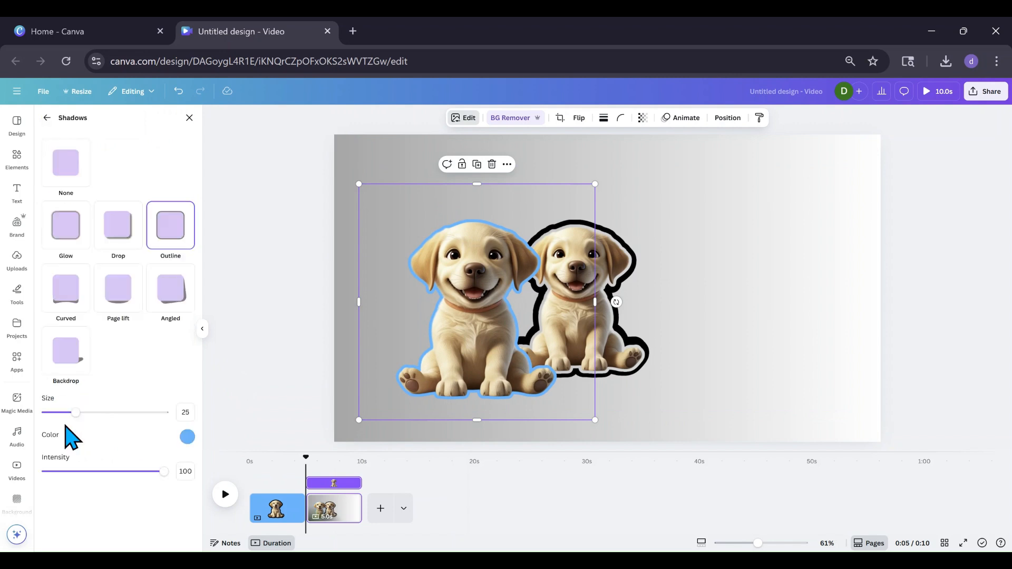
{"action": "left_click", "coordinate": [112, 234]}
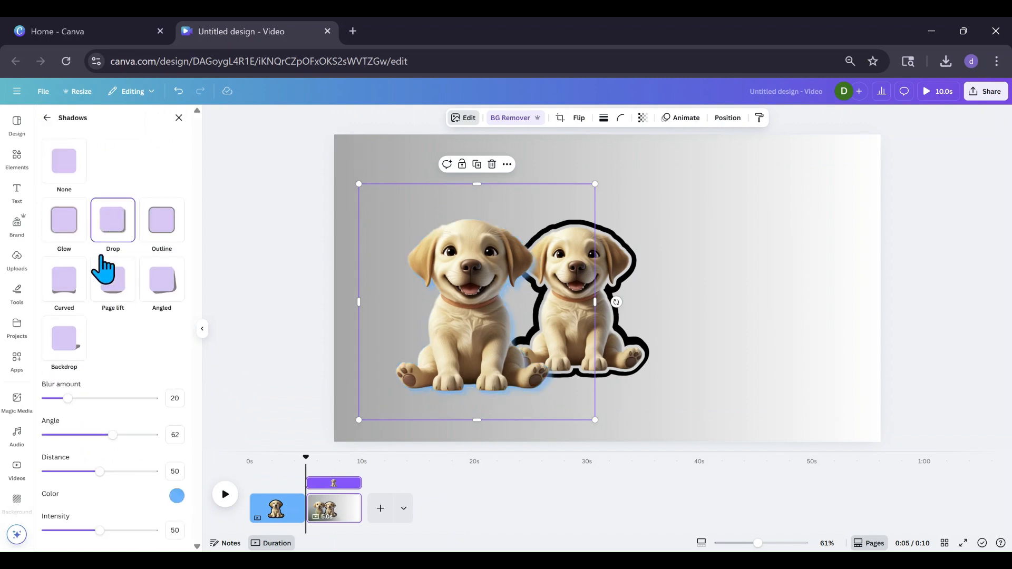
{"action": "left_click", "coordinate": [177, 500]}
{"action": "mouse_move", "coordinate": [289, 406]}
{"action": "left_mouse_down"}
{"action": "mouse_move", "coordinate": [197, 421]}
{"action": "mouse_move", "coordinate": [188, 459]}
{"action": "left_mouse_up"}
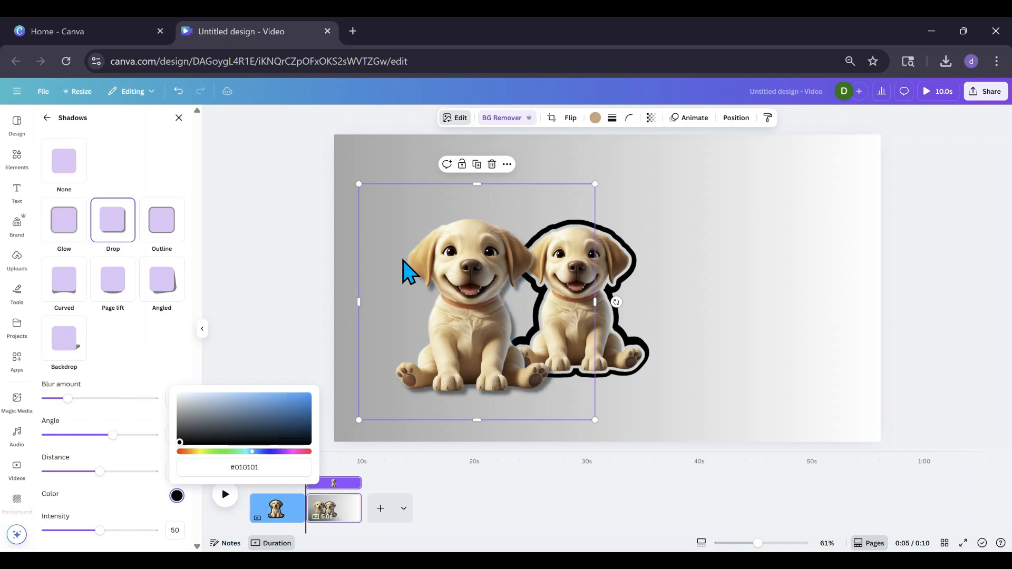
Resize and move the drop-shadow puppy so it lines up with the black-outlined sticker
{"action": "left_click_drag", "start_coordinate": [357, 182], "coordinate": [404, 242]}
{"action": "left_click_drag", "start_coordinate": [515, 348], "coordinate": [590, 314]}
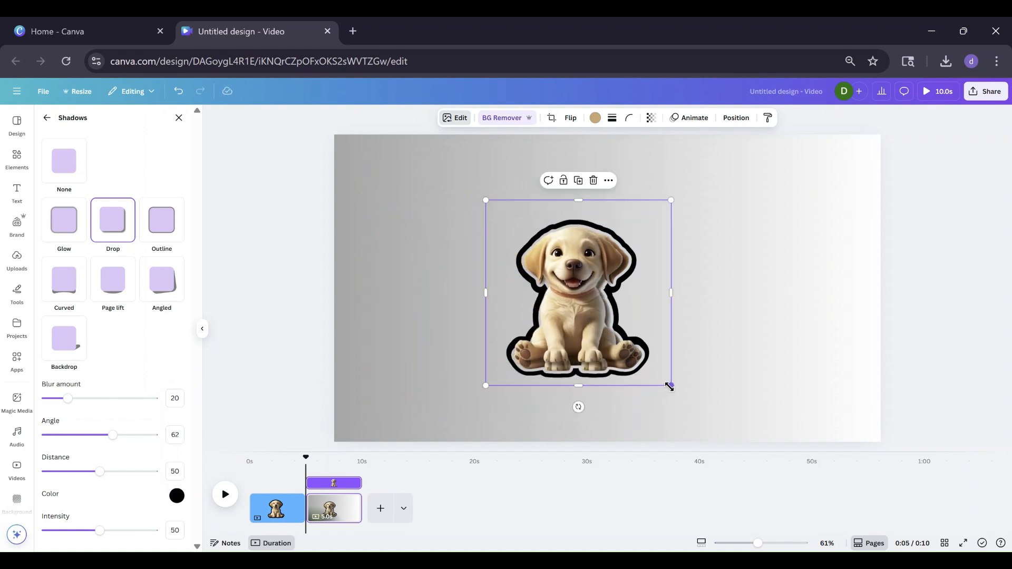
{"action": "mouse_move", "coordinate": [670, 386]}
{"action": "left_mouse_down"}
{"action": "mouse_move", "coordinate": [677, 395]}
{"action": "mouse_move", "coordinate": [653, 391]}
{"action": "left_mouse_up"}
{"action": "left_click_drag", "start_coordinate": [573, 334], "coordinate": [571, 333]}
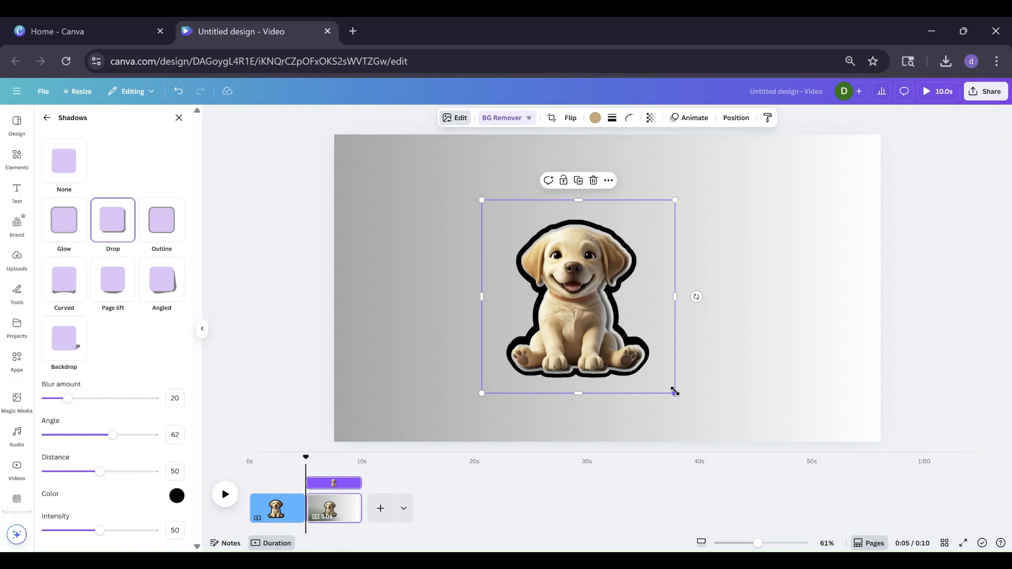
{"action": "left_click_drag", "start_coordinate": [676, 393], "coordinate": [678, 394]}
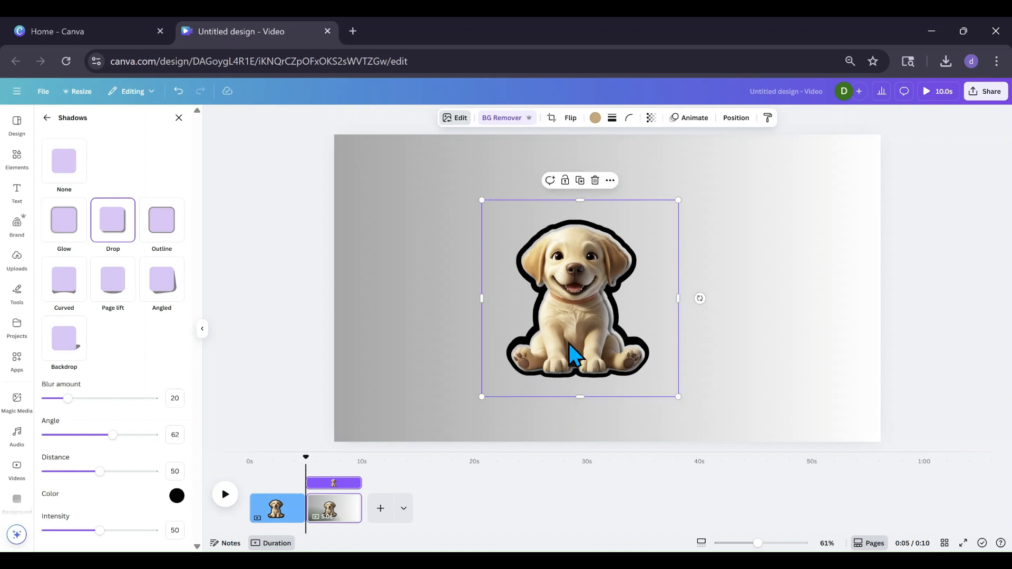
{"action": "left_click_drag", "start_coordinate": [568, 343], "coordinate": [571, 341]}
{"action": "left_click", "coordinate": [320, 383]}
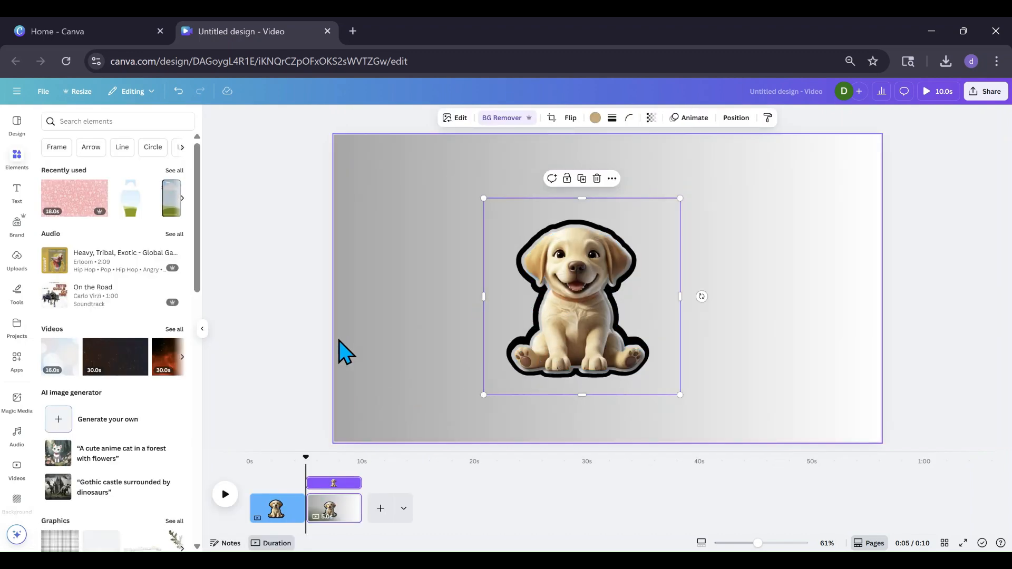
{"action": "left_click", "coordinate": [368, 328]}
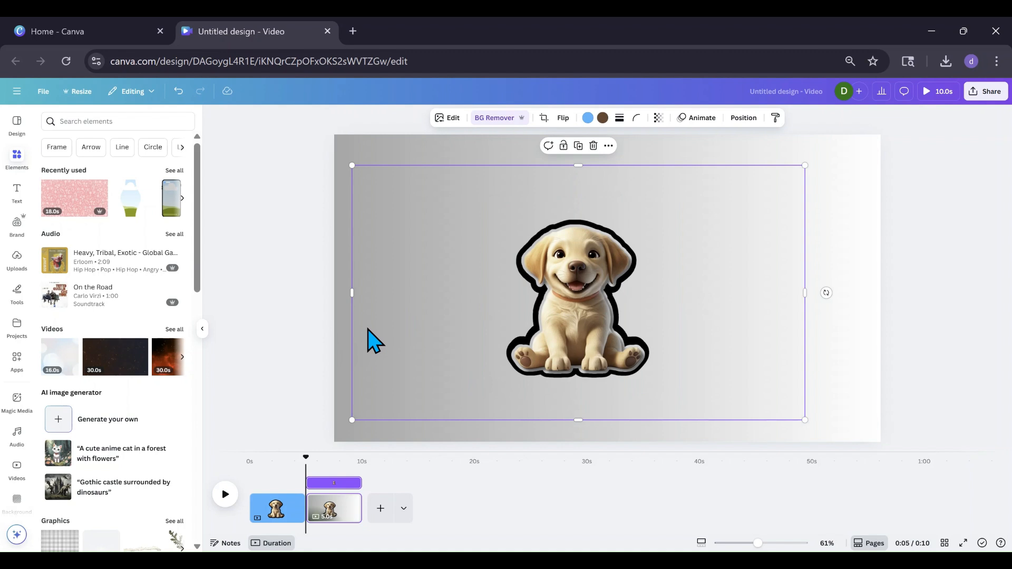